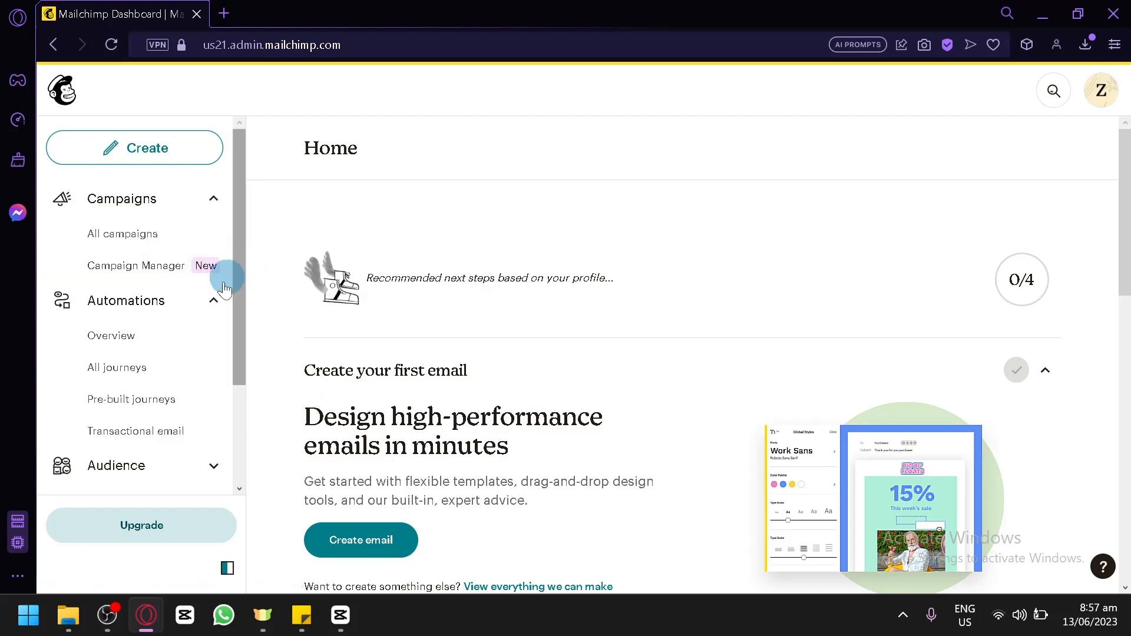
# Step: Open the Automations overview and examine the popular pre-built customer journeys and the help section below them
pyautogui.click(106, 304)
pyautogui.click(110, 304)
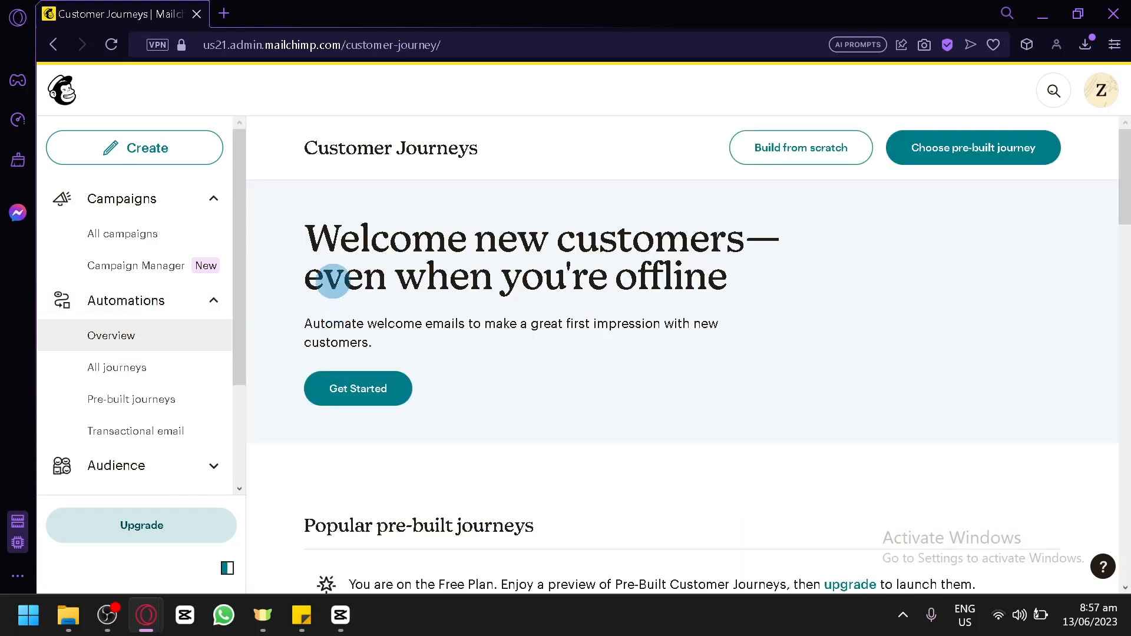
pyautogui.scroll(-5, 330, 283)
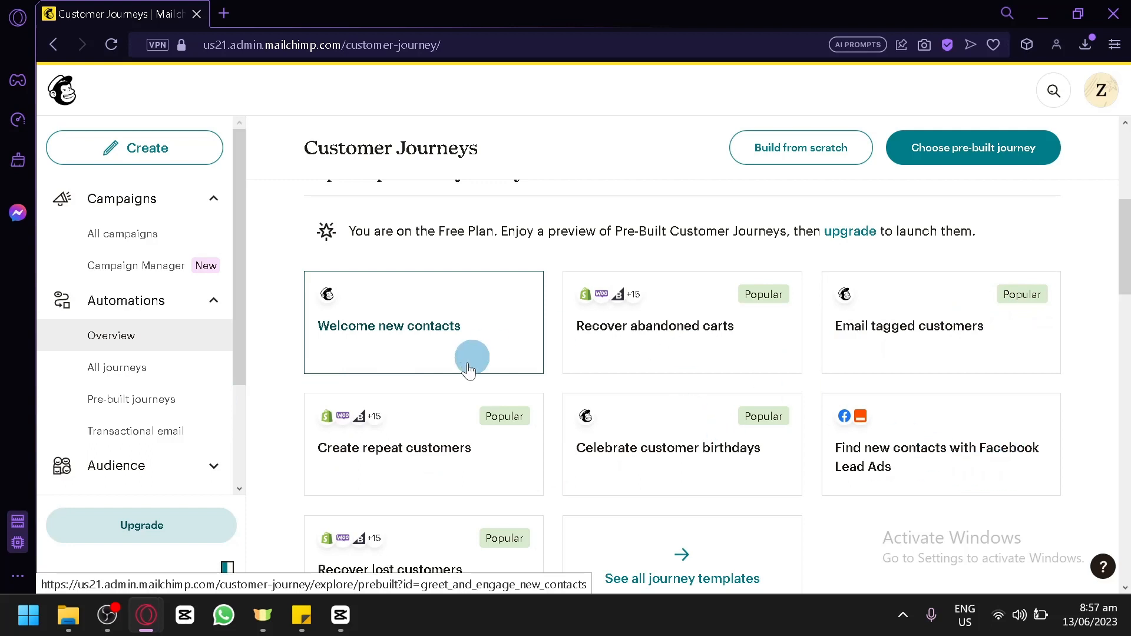
pyautogui.scroll(-5, 518, 366)
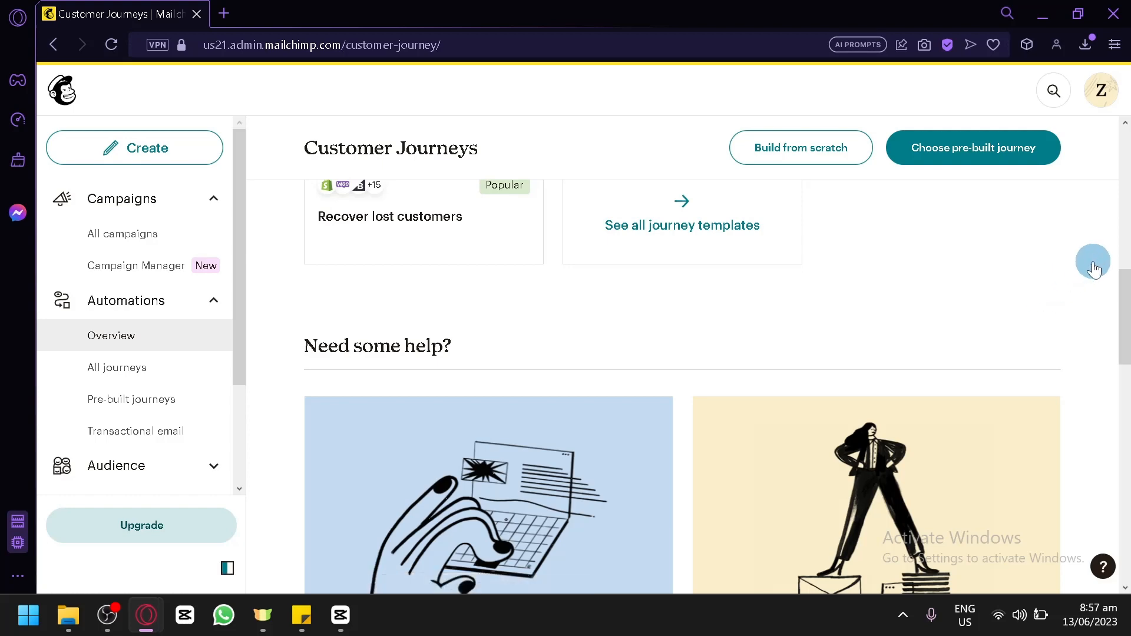
pyautogui.scroll(-1, 1112, 271)
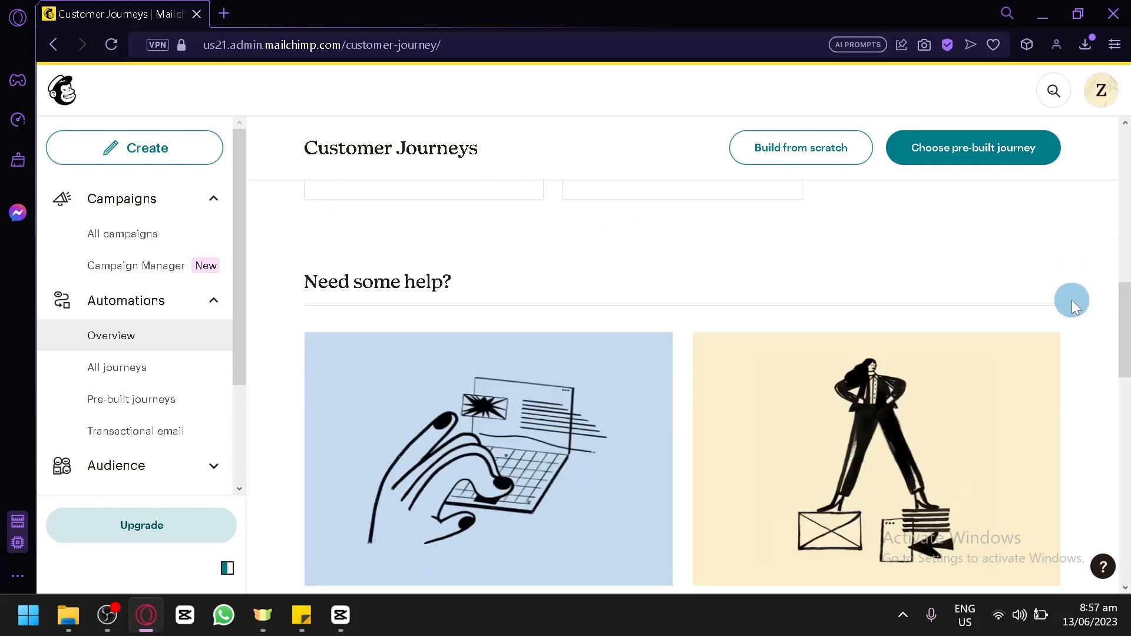
pyautogui.scroll(8, 1073, 300)
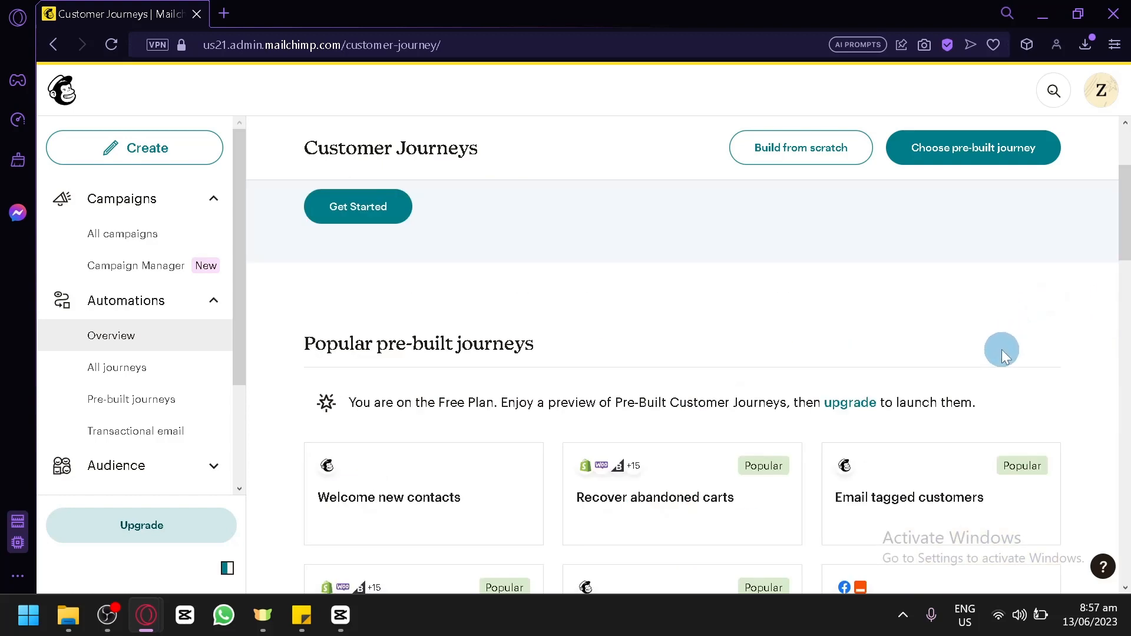
pyautogui.scroll(-4, 1002, 349)
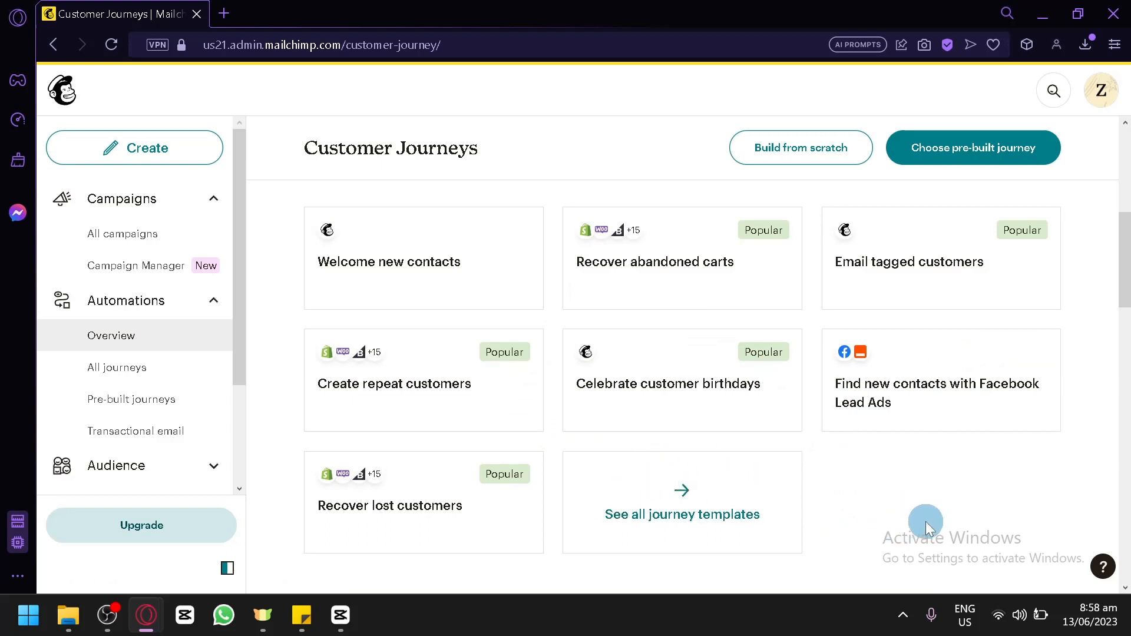
pyautogui.scroll(4, 925, 521)
pyautogui.scroll(-4, 820, 503)
pyautogui.scroll(4, 861, 486)
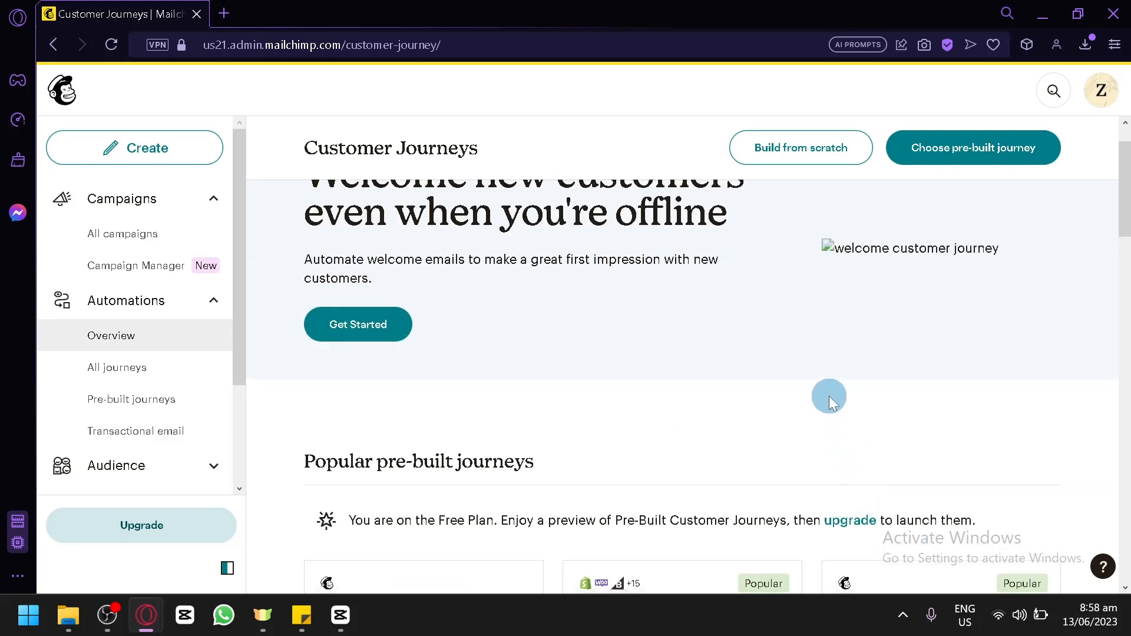
pyautogui.scroll(1, 829, 395)
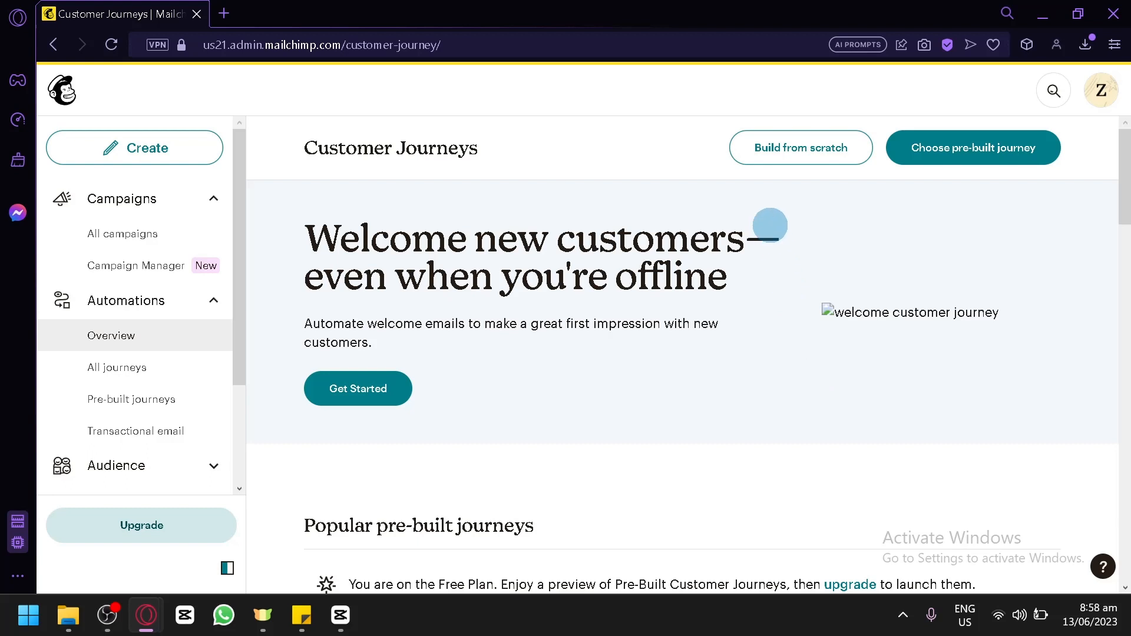
# Step: Create a customer journey from scratch named "Thank you!" and start building it
pyautogui.click(776, 150)
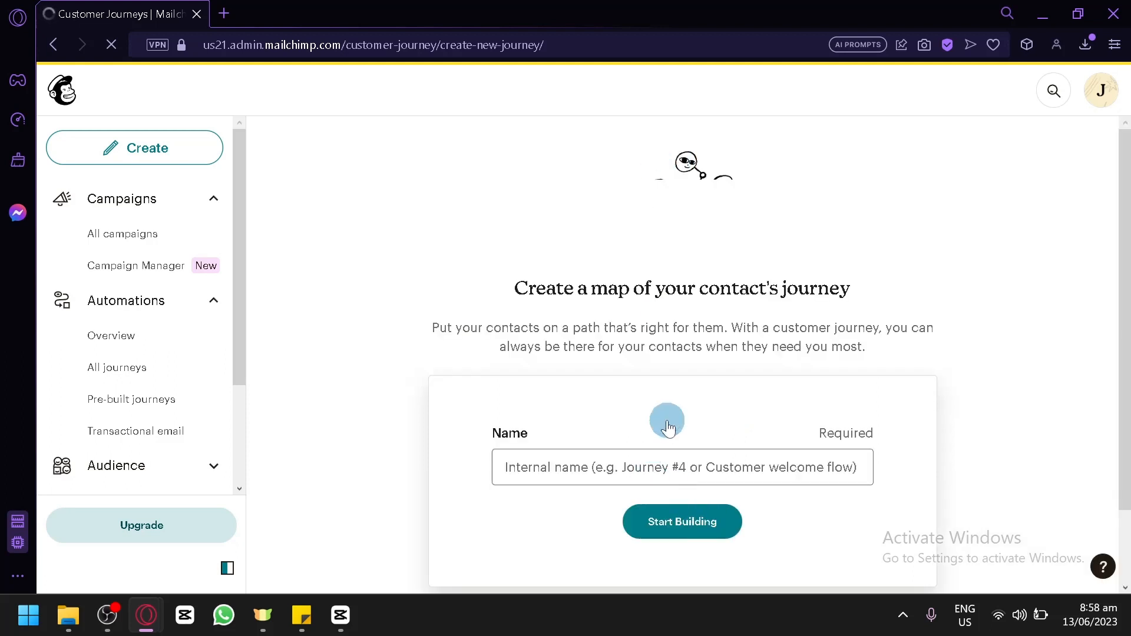
pyautogui.click(650, 463)
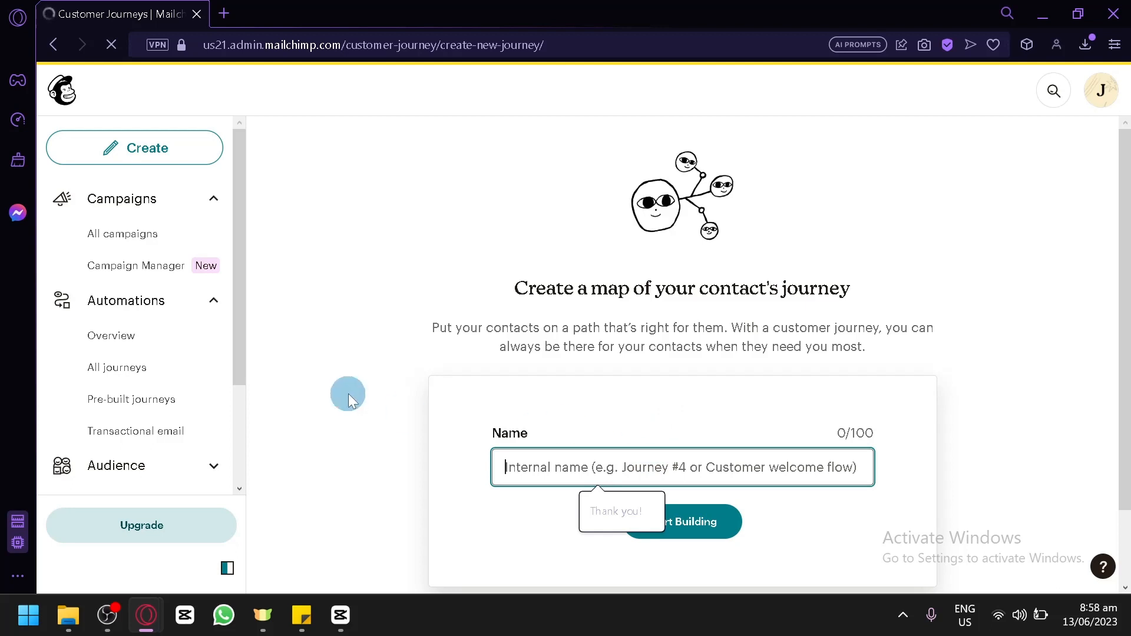
pyautogui.click(641, 520)
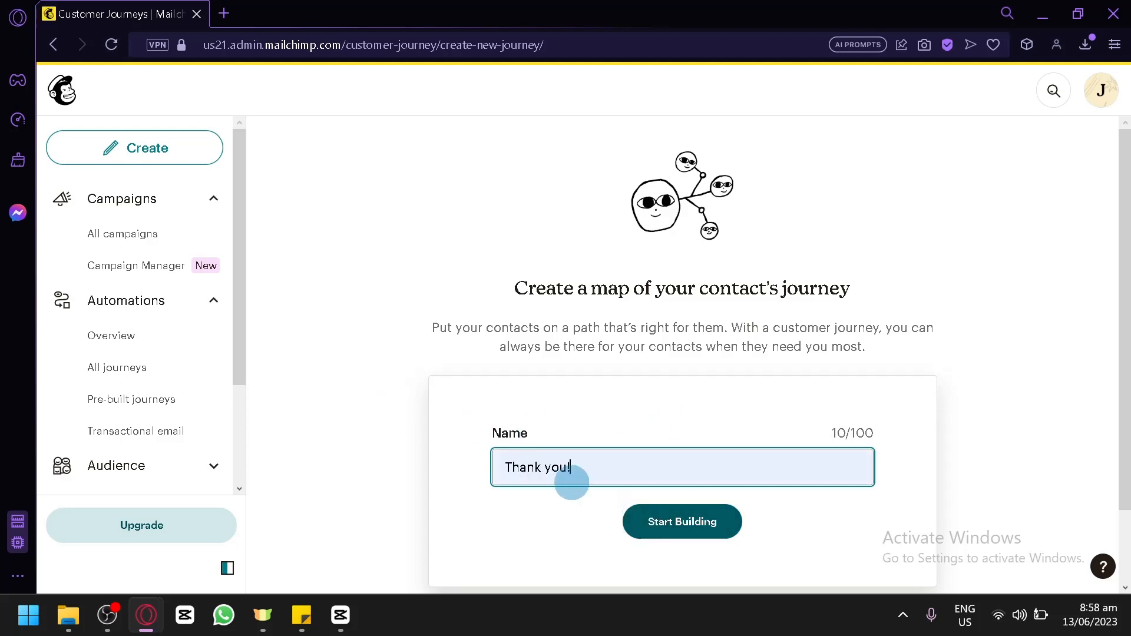
pyautogui.click(679, 524)
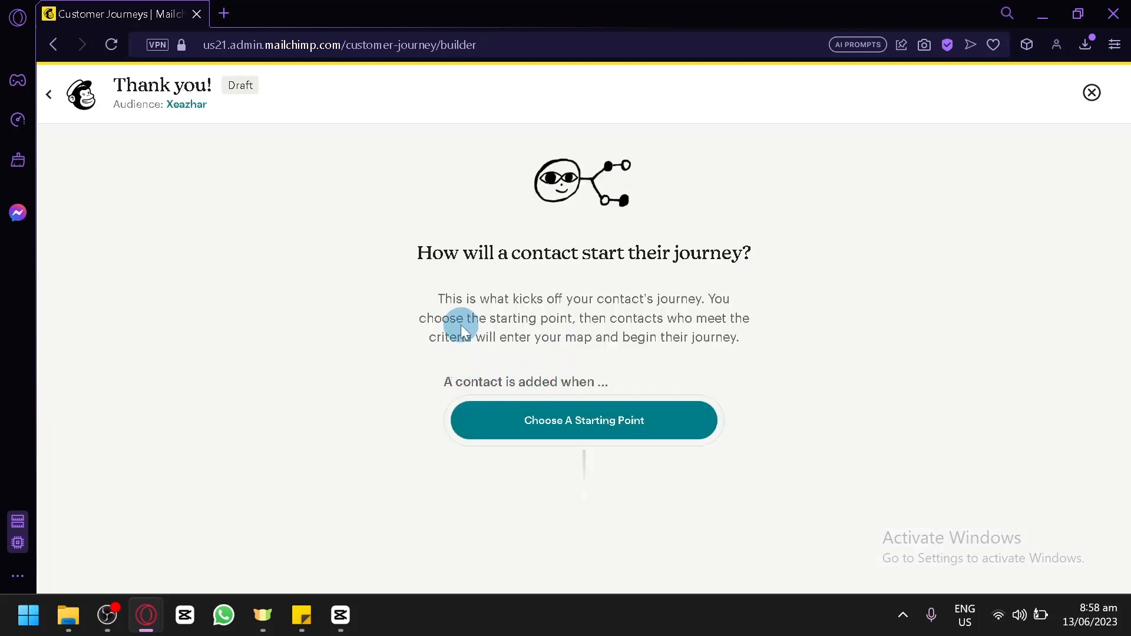
# Step: Review the starting point categories from Contact Activity through API & Integrations, and save the popular Signs up option as the journey's starting point
pyautogui.click(580, 443)
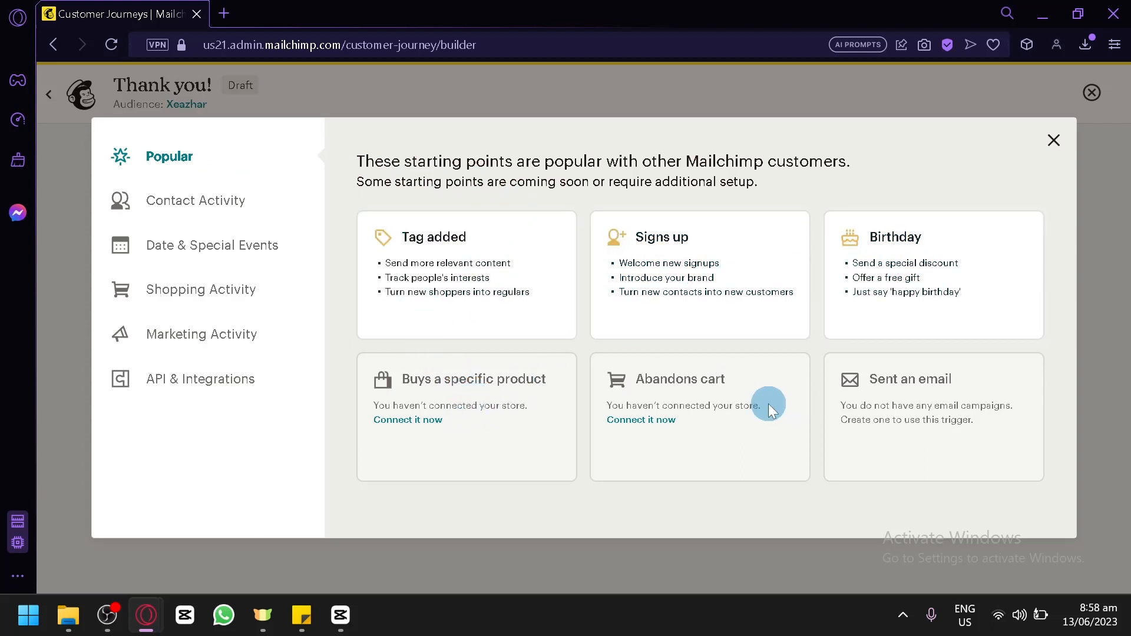
pyautogui.click(237, 204)
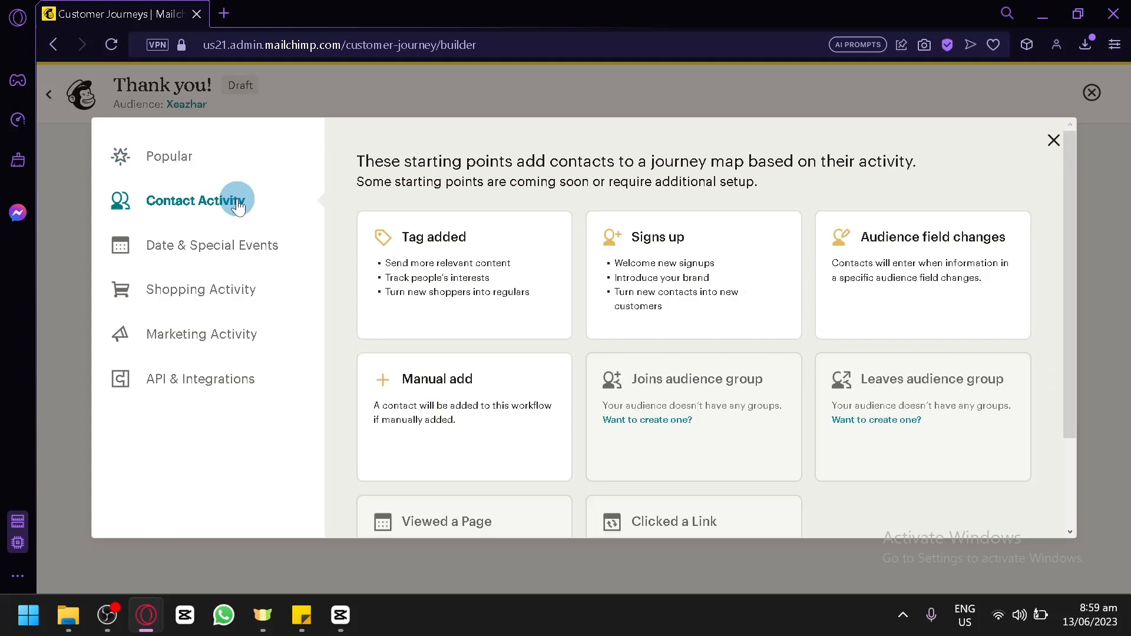
pyautogui.click(224, 238)
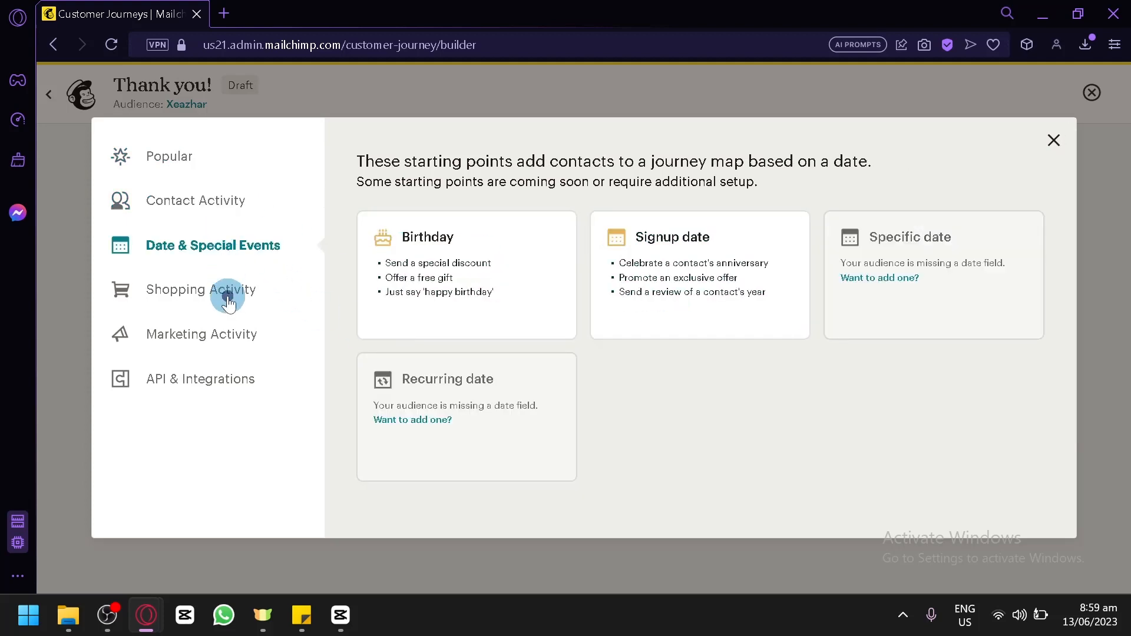
pyautogui.click(229, 303)
pyautogui.click(229, 327)
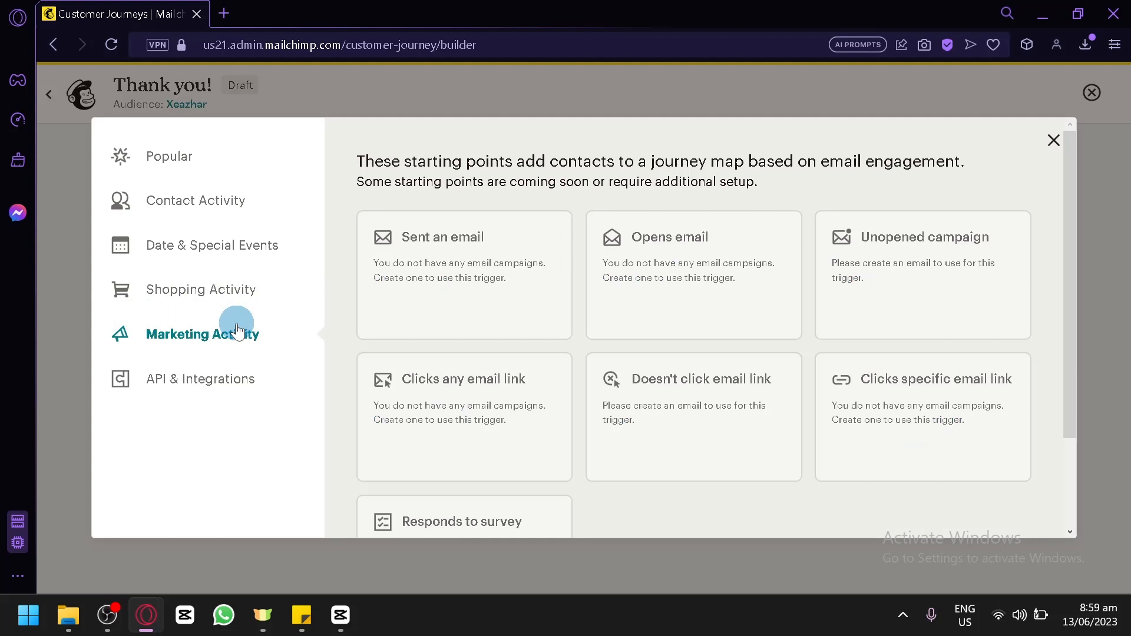
pyautogui.click(227, 394)
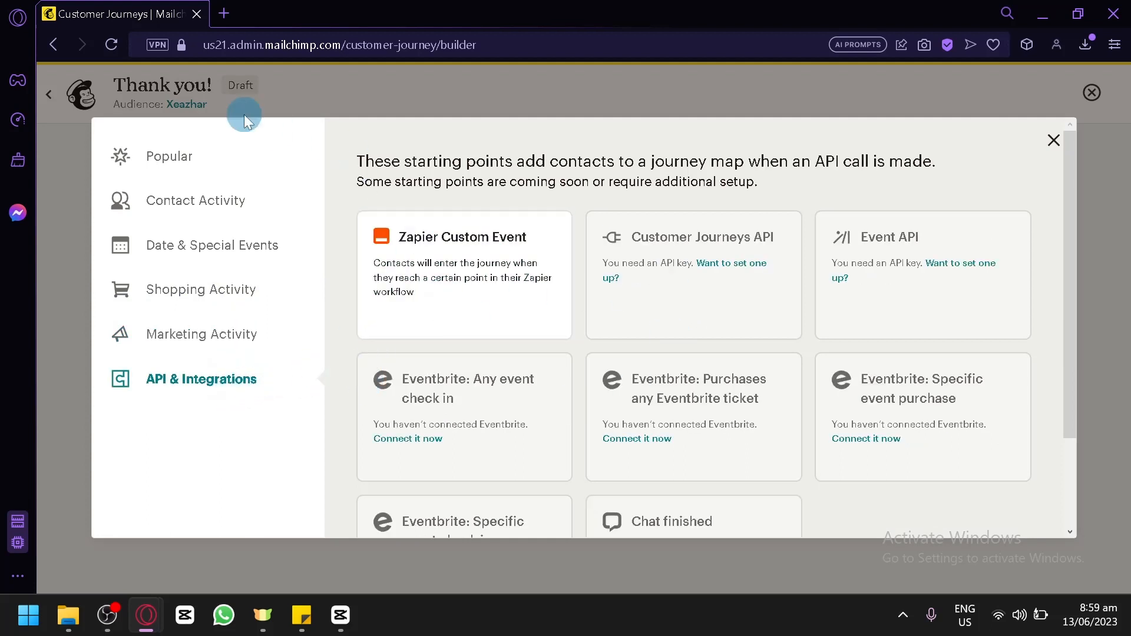
pyautogui.click(168, 177)
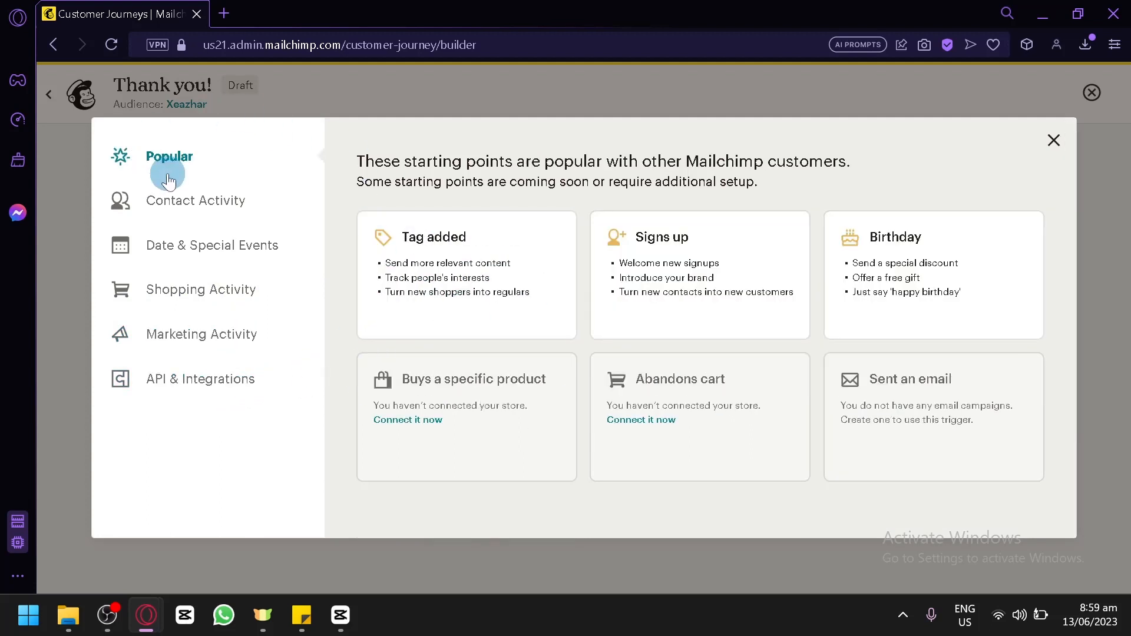
pyautogui.click(676, 295)
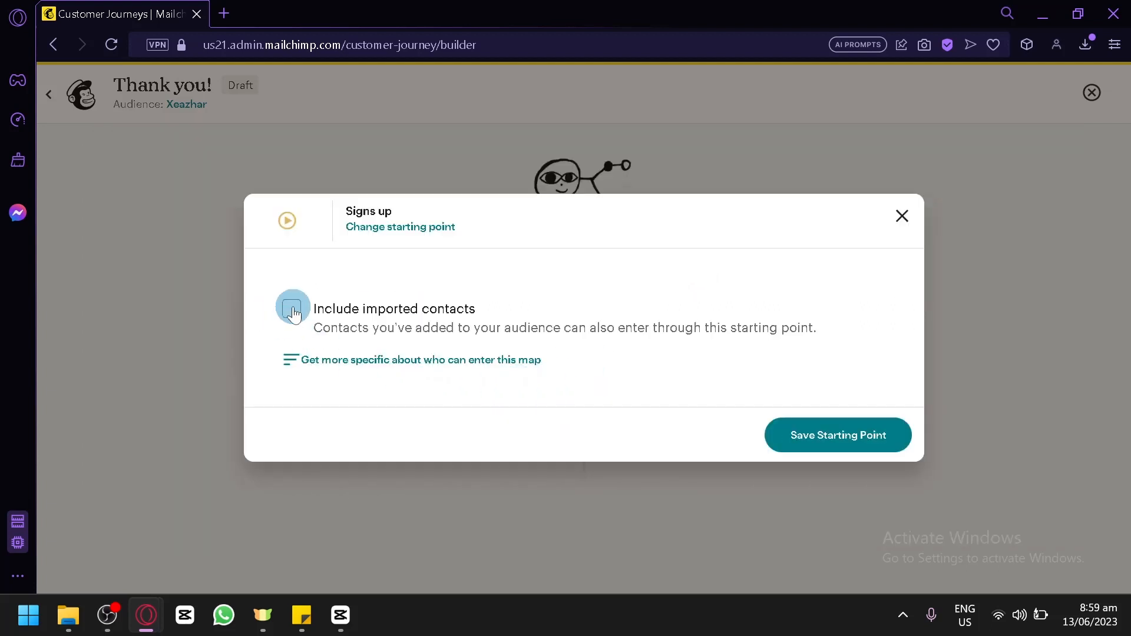
pyautogui.click(847, 450)
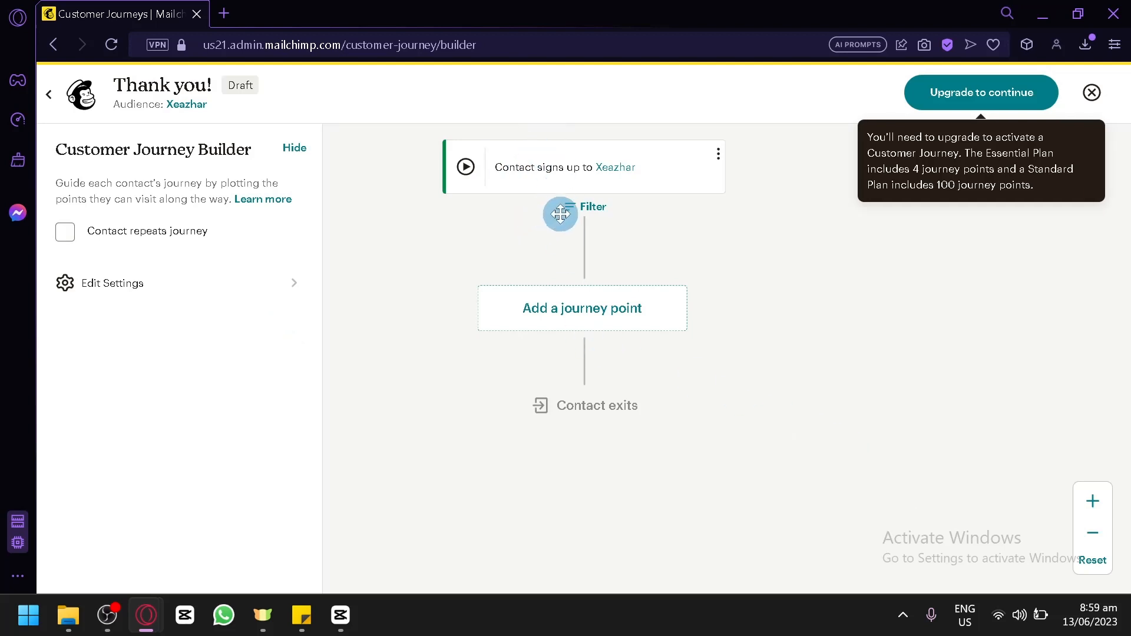
# Step: Open the choices for a new journey point after the sign-up and examine the available rules, actions and integrations
pyautogui.click(609, 306)
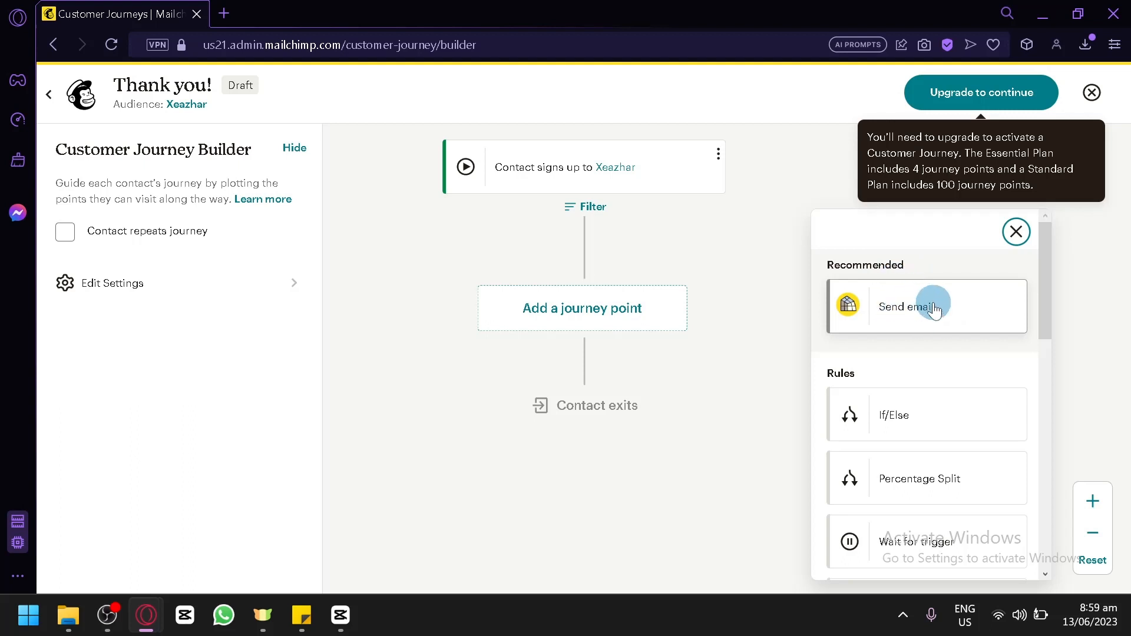
pyautogui.scroll(-4, 934, 302)
pyautogui.scroll(2, 914, 369)
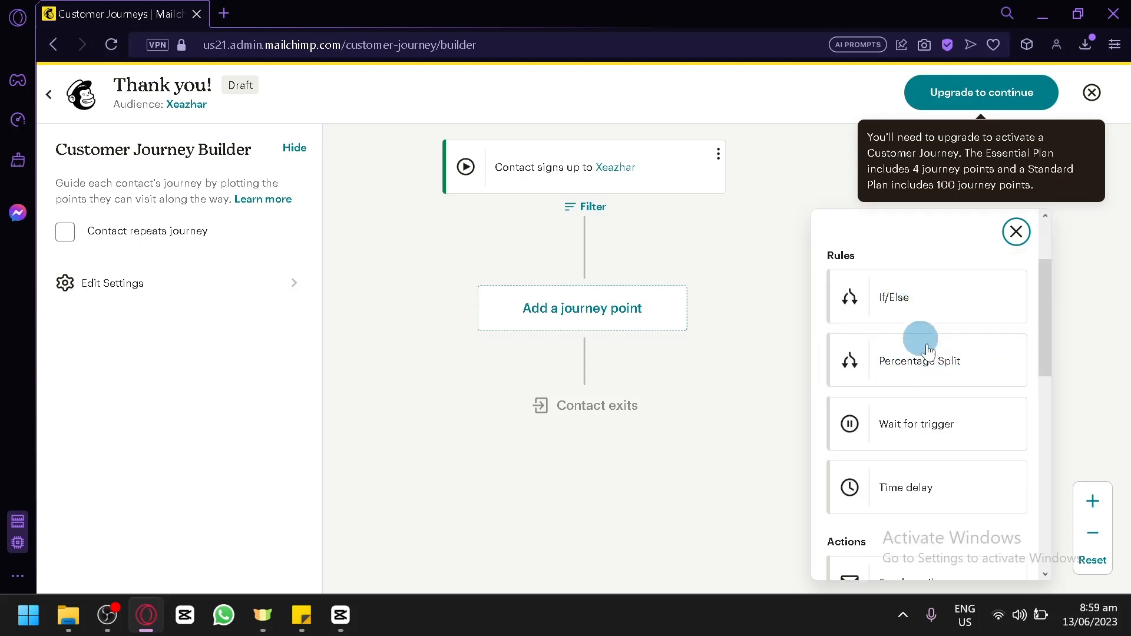
pyautogui.scroll(-4, 946, 389)
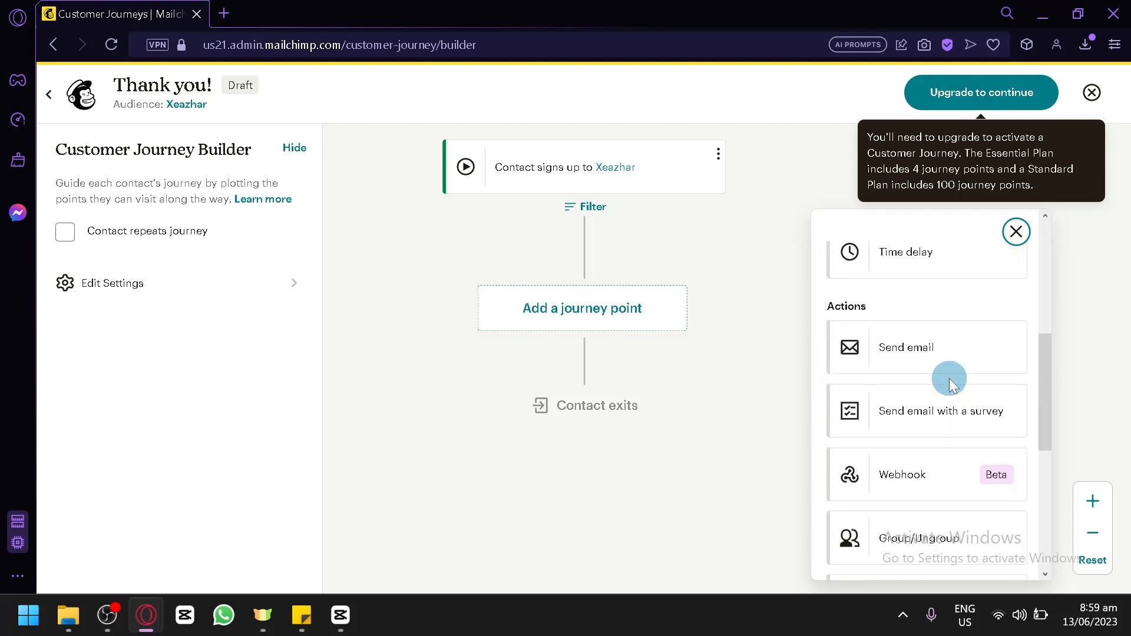
pyautogui.scroll(-2, 949, 379)
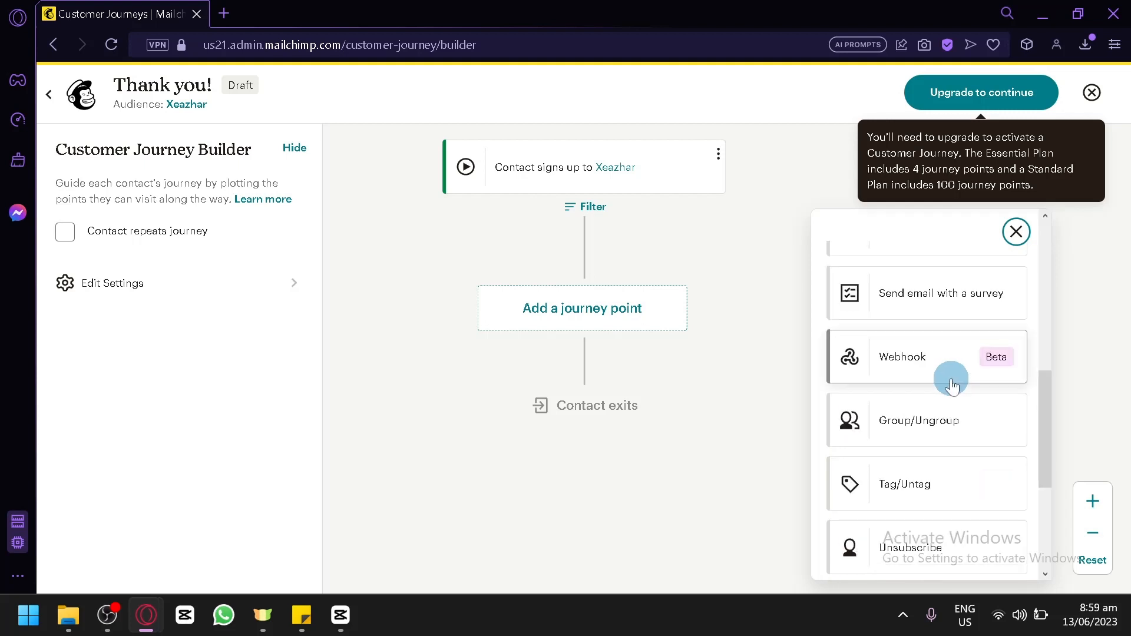
pyautogui.scroll(6, 953, 386)
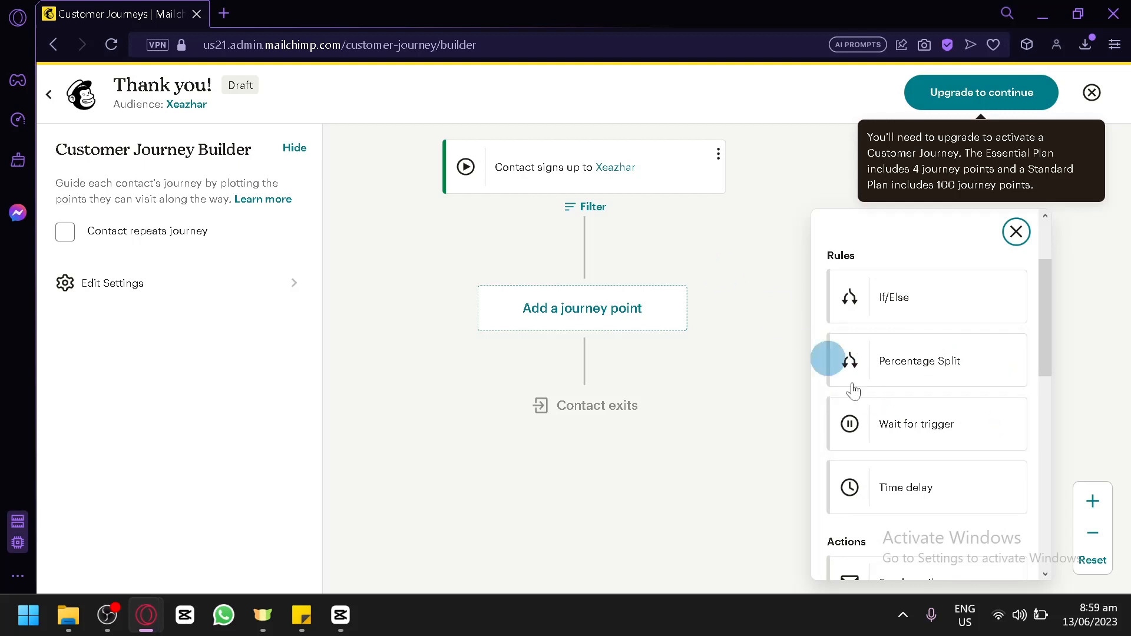
pyautogui.scroll(-4, 973, 492)
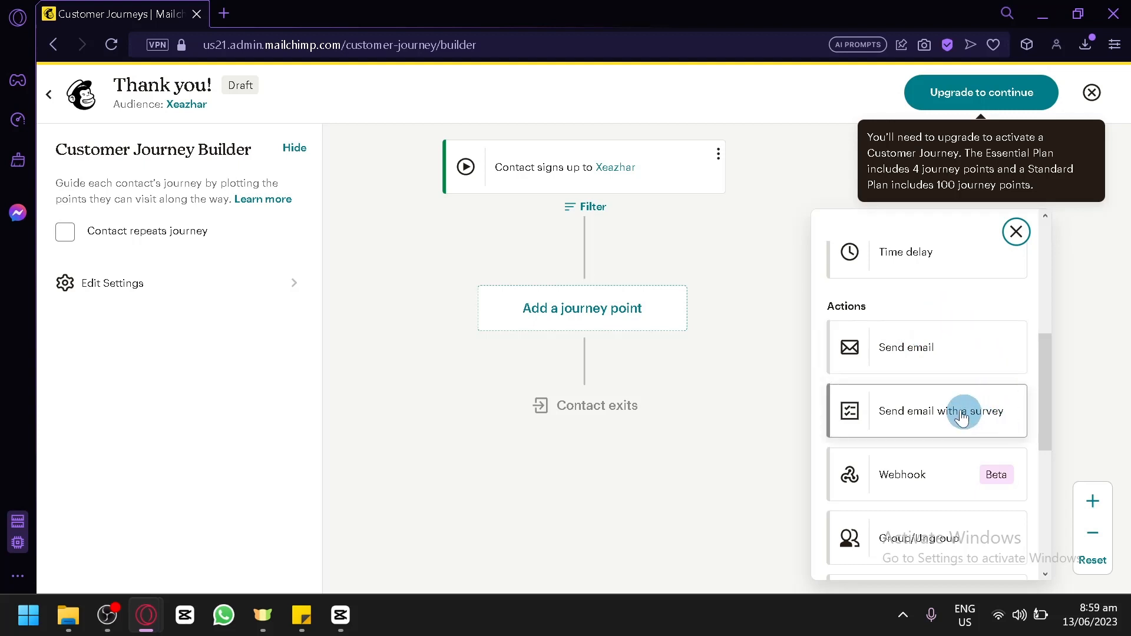
pyautogui.scroll(-2, 946, 466)
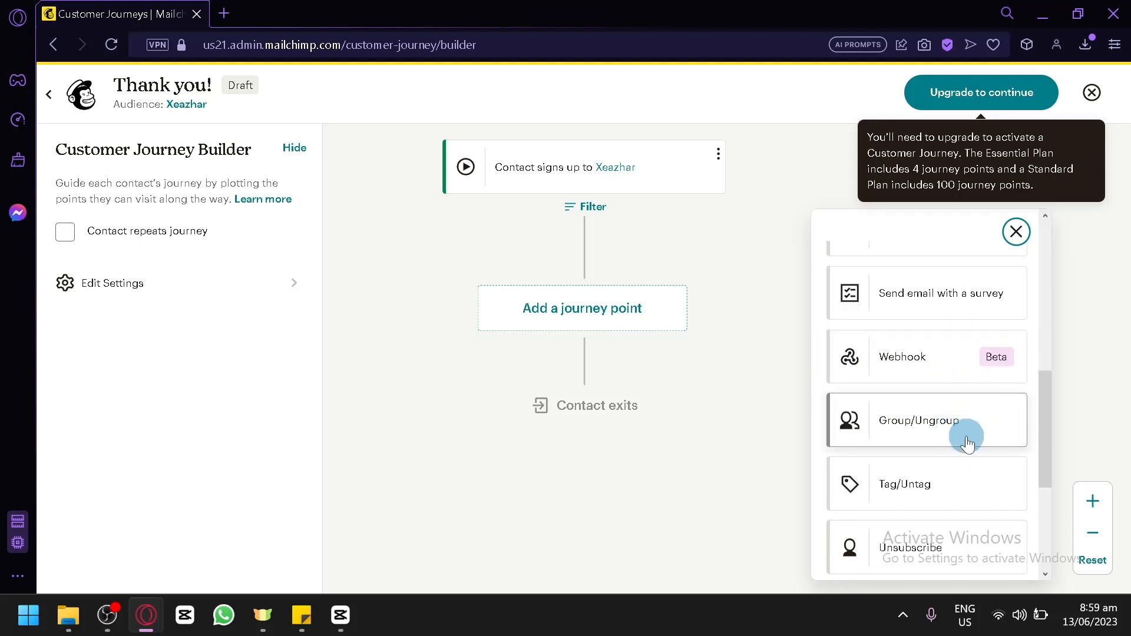
pyautogui.scroll(-2, 965, 434)
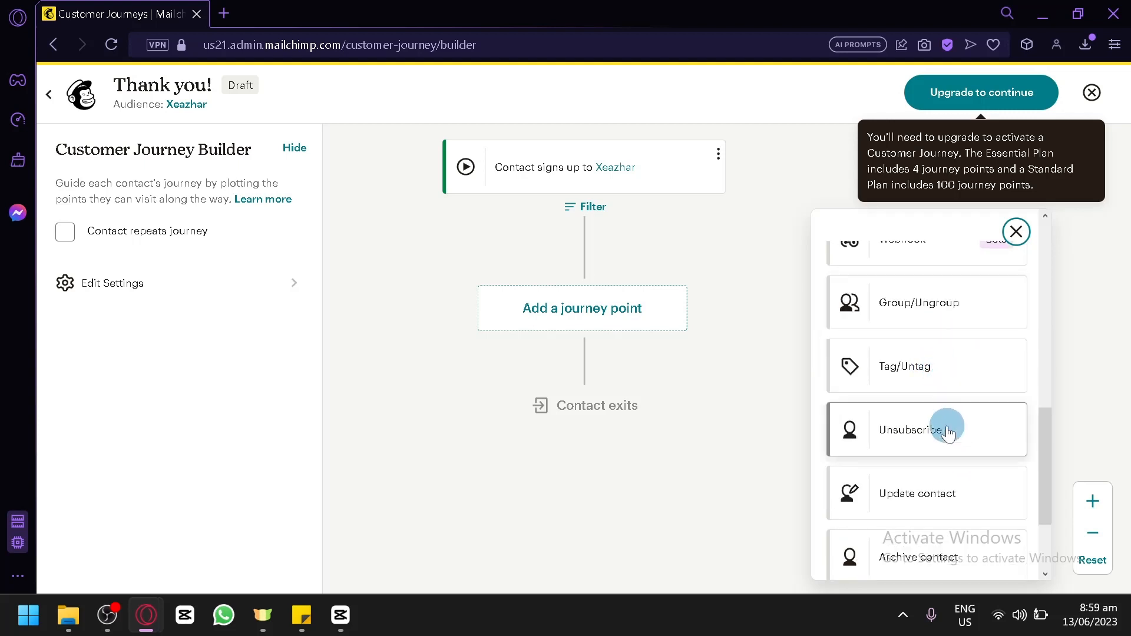
pyautogui.scroll(-2, 947, 424)
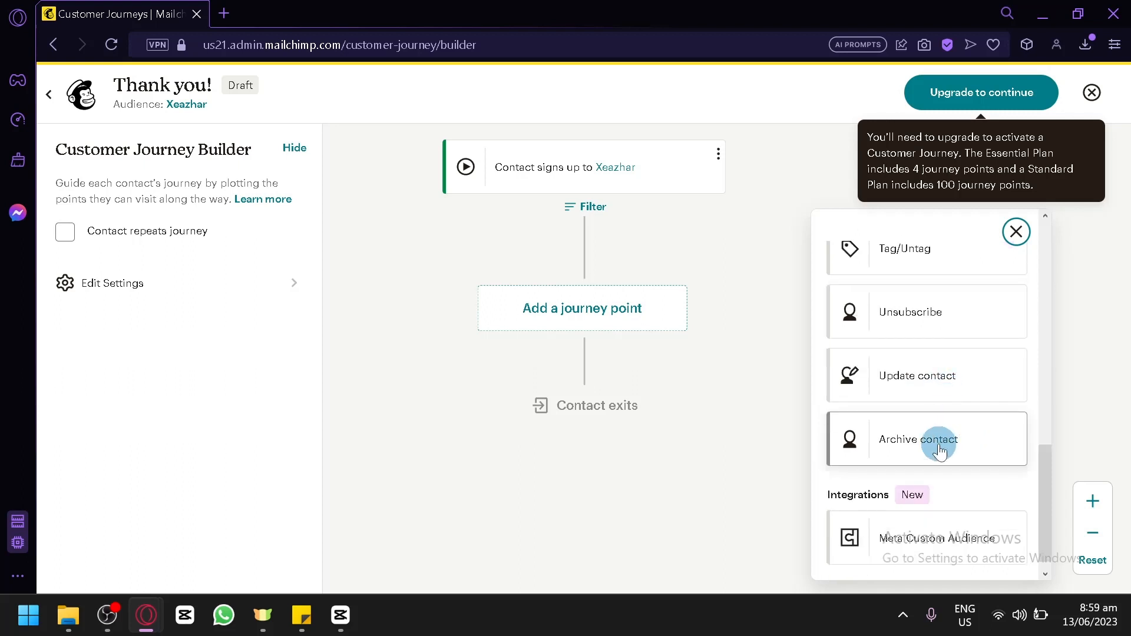
pyautogui.scroll(-1, 939, 439)
pyautogui.scroll(12, 943, 465)
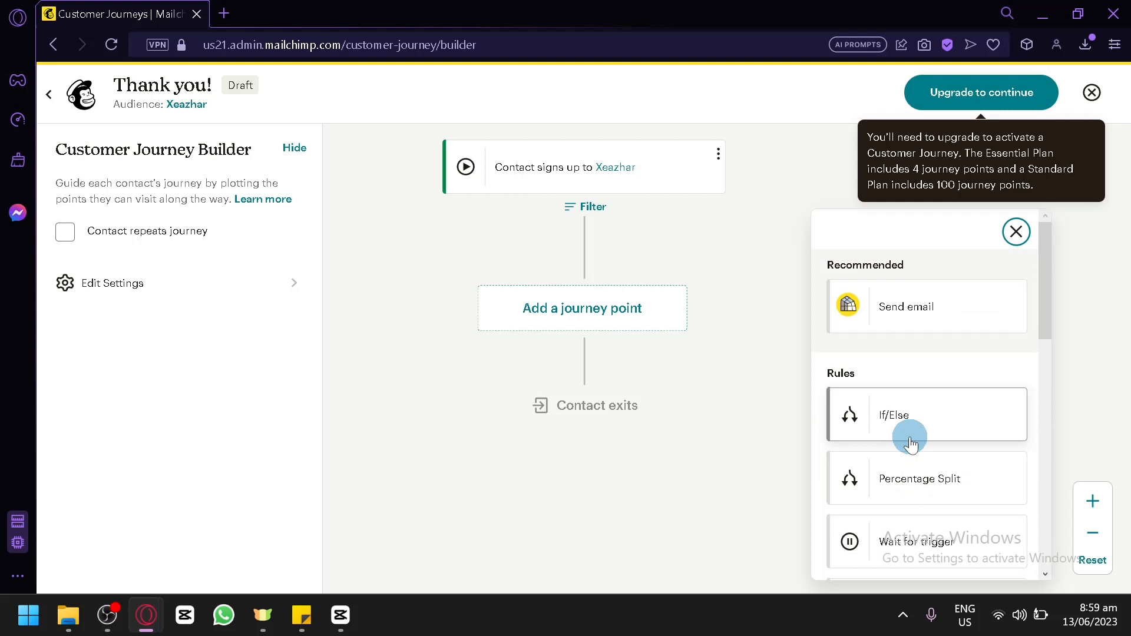
# Step: Add the recommended Send email journey point and review its settings and email builder choices
pyautogui.click(906, 317)
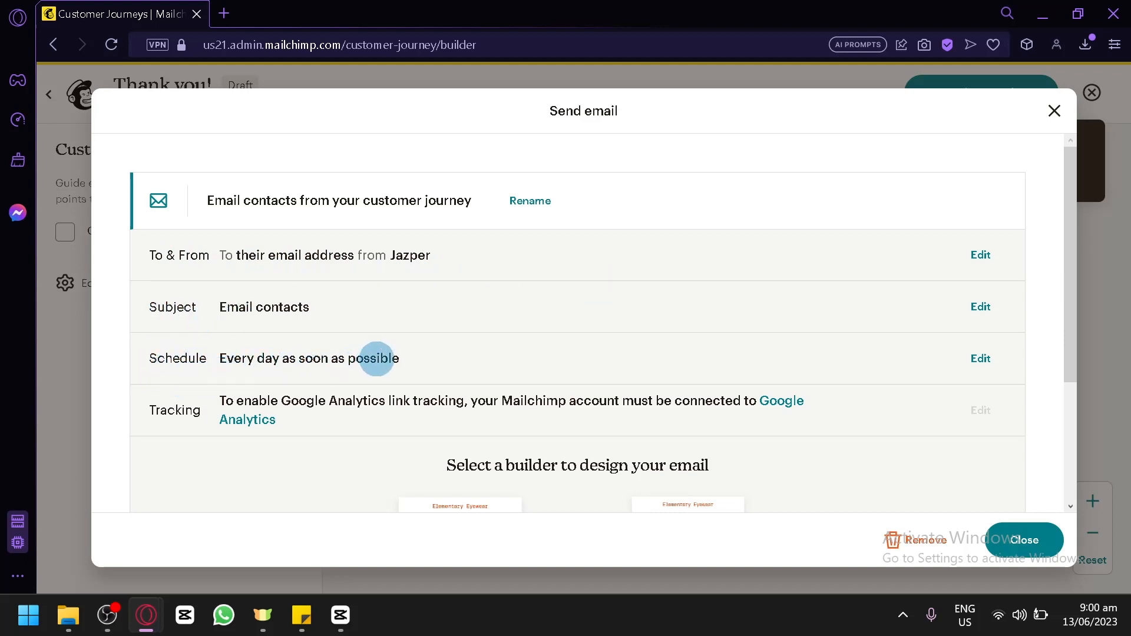
pyautogui.scroll(-3, 567, 364)
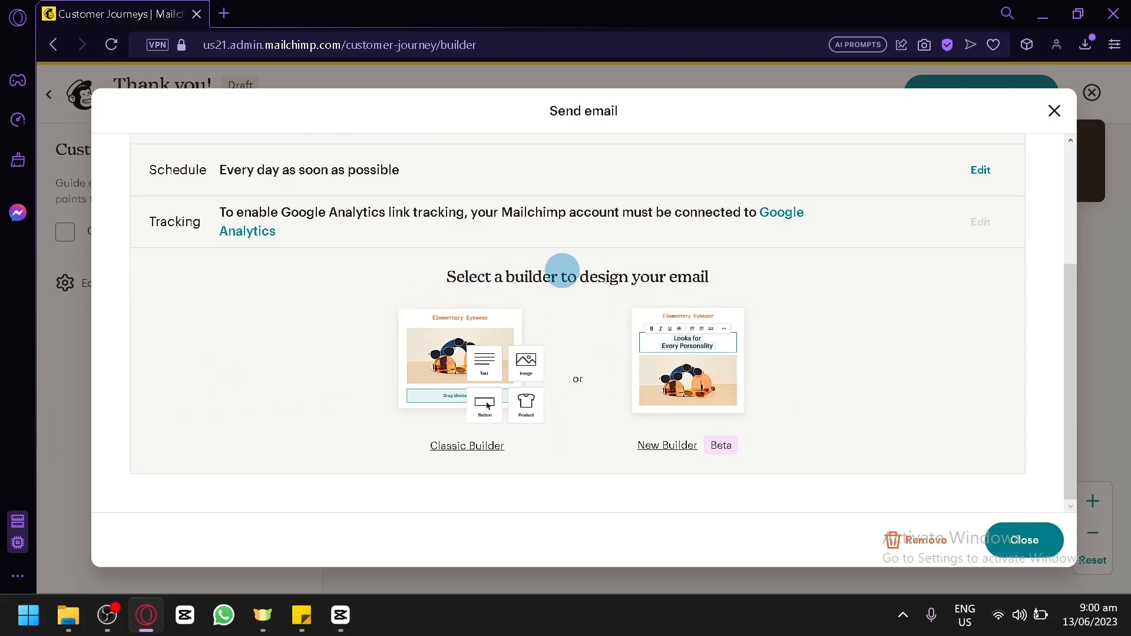
pyautogui.scroll(3, 1005, 374)
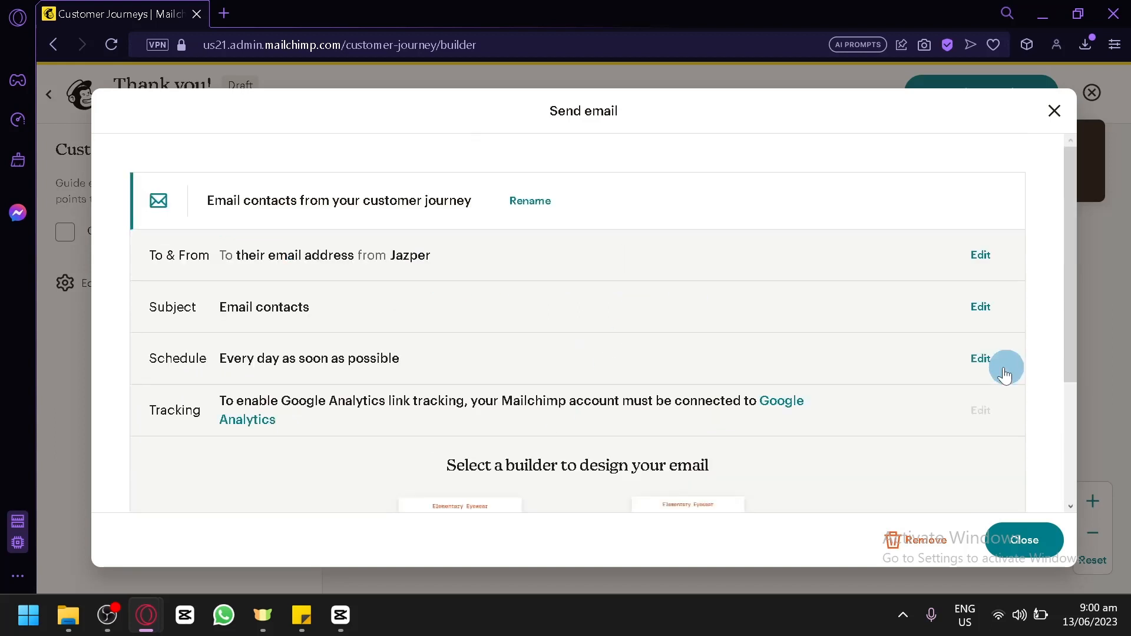
# Step: Review the Send email point's To & From settings, including recipient field, sender name and sender address, and close them without saving
pyautogui.click(980, 255)
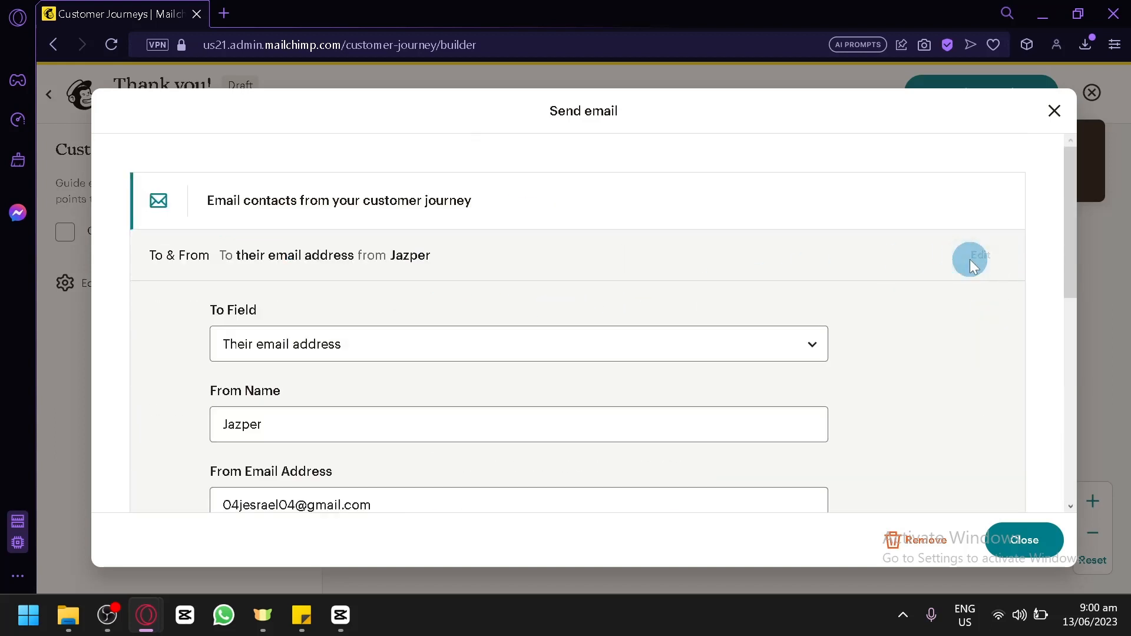
pyautogui.scroll(-2, 324, 356)
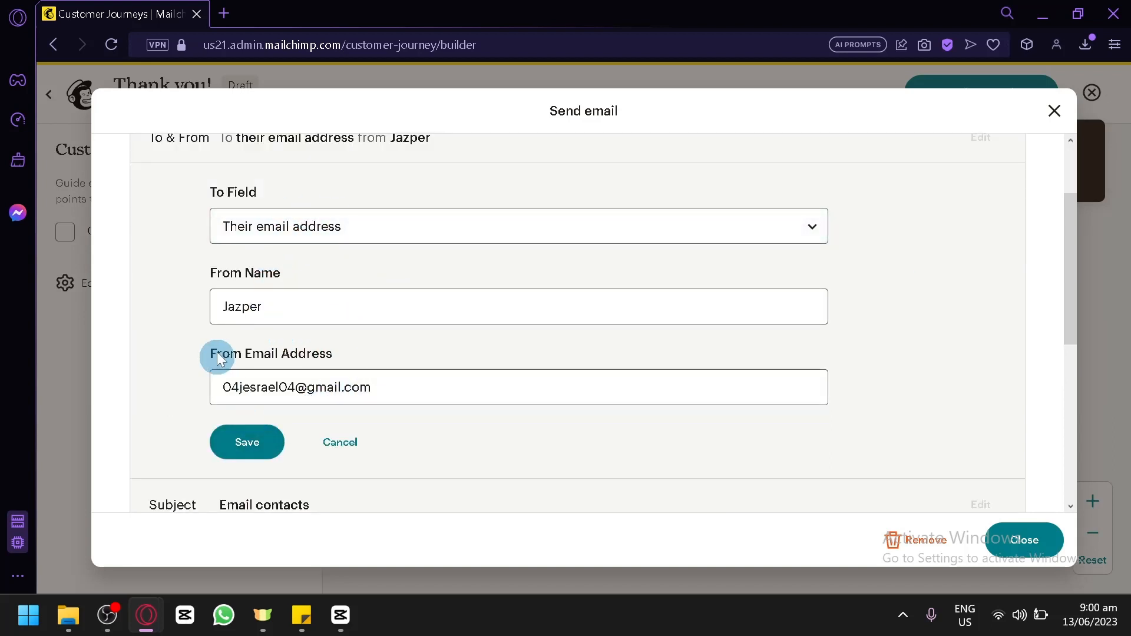
pyautogui.scroll(2, 389, 363)
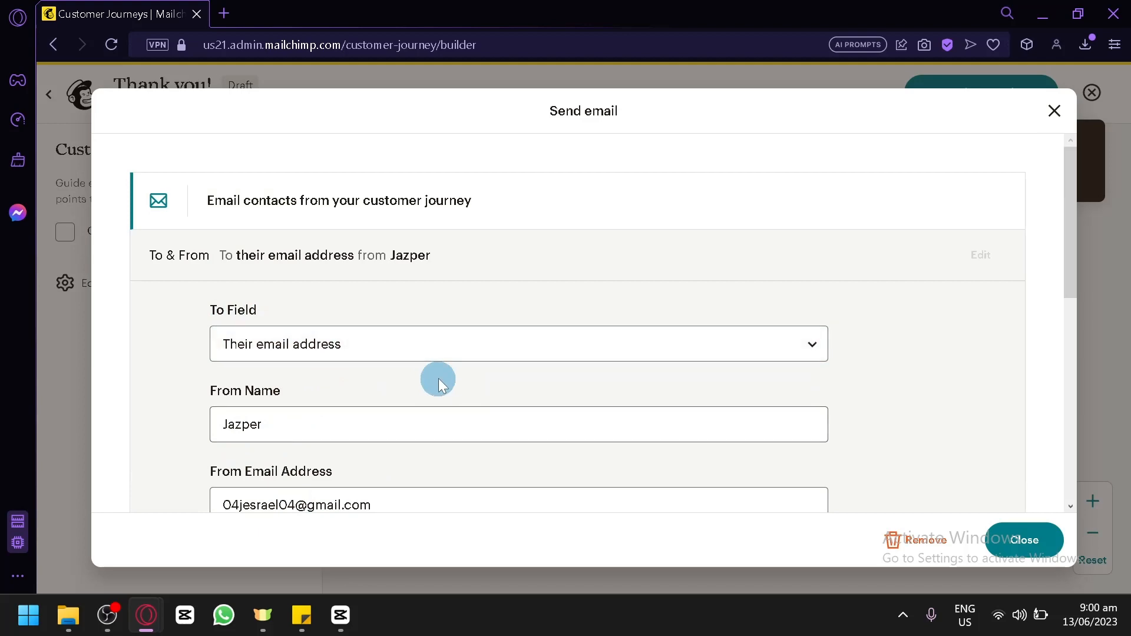
pyautogui.scroll(-4, 417, 303)
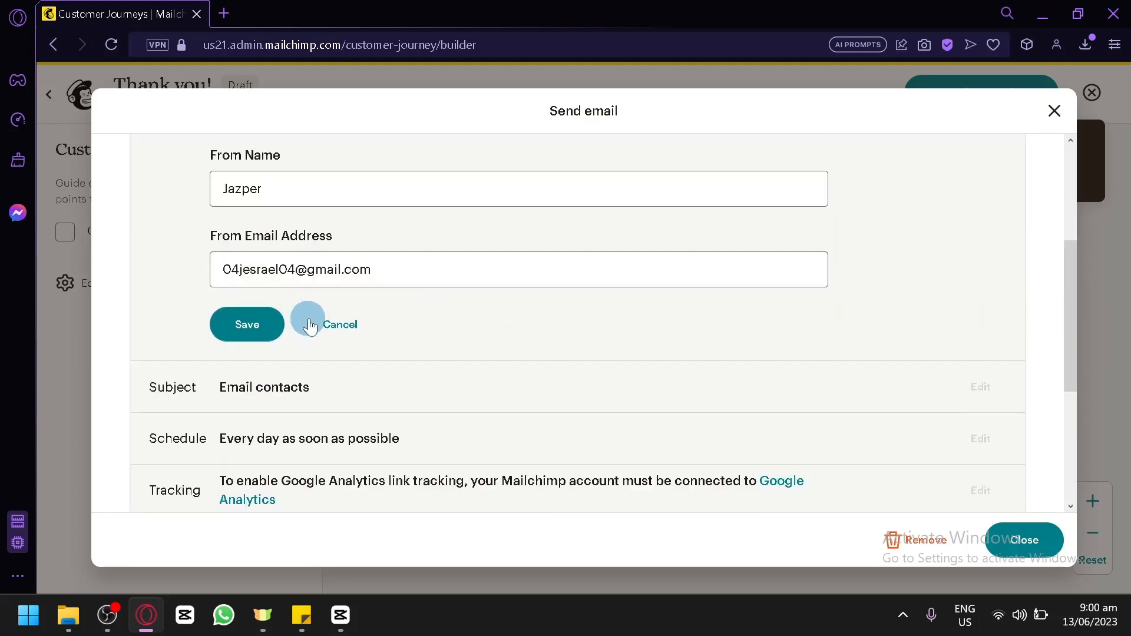
pyautogui.click(336, 323)
# Step: Examine the email's Subject and Preview Text fields and leave them without saving
pyautogui.click(972, 305)
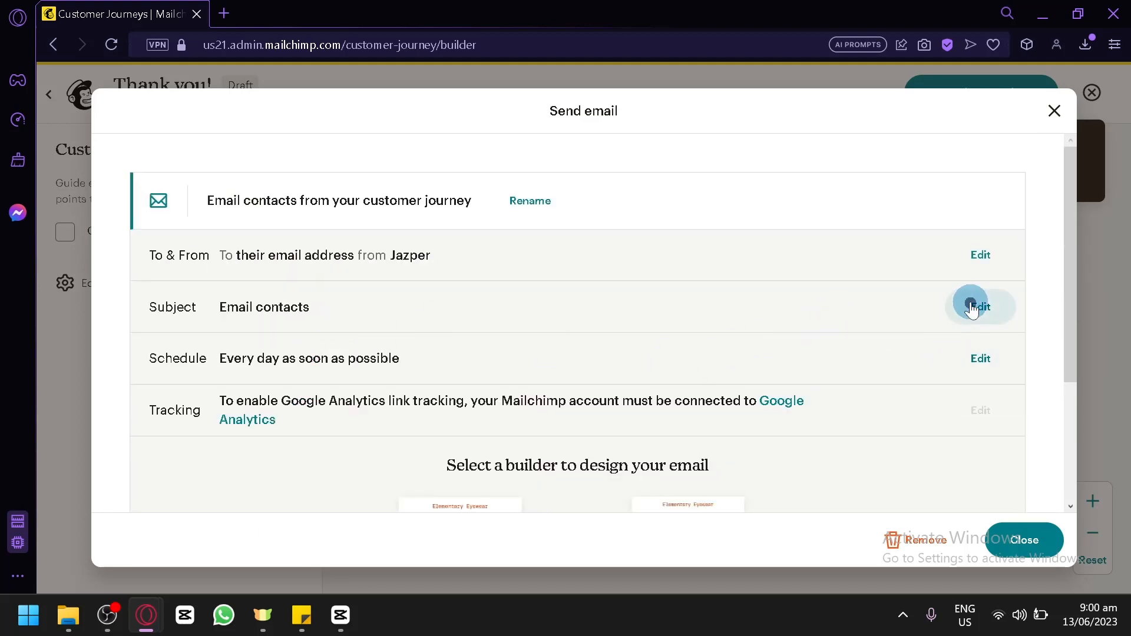
pyautogui.scroll(-2, 402, 364)
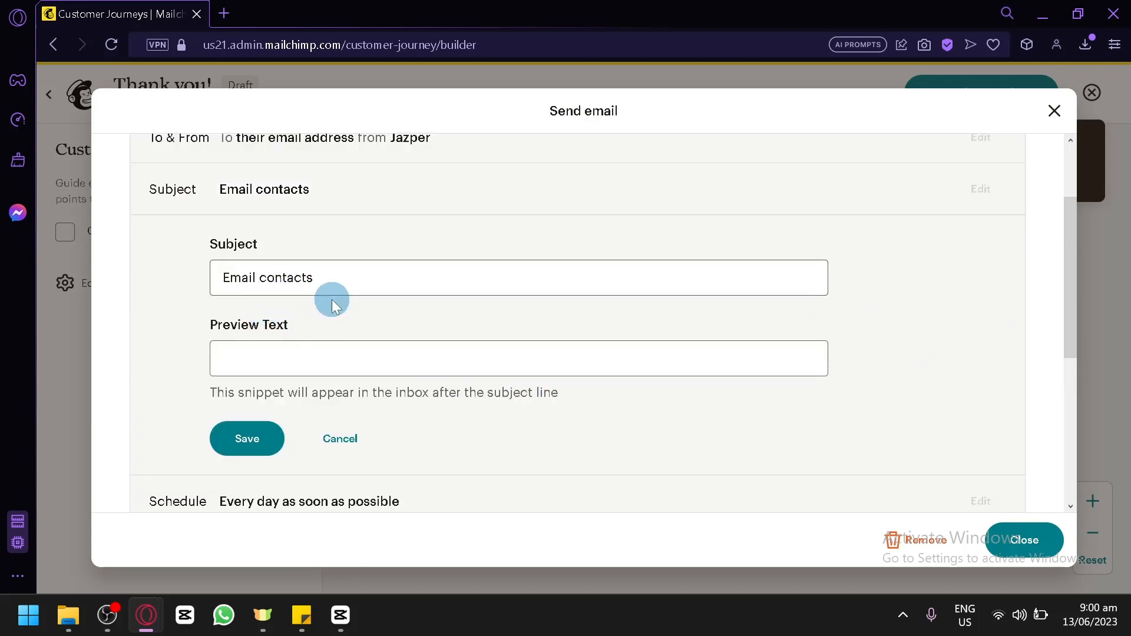
pyautogui.moveTo(338, 288); pyautogui.dragTo(201, 293)
pyautogui.click(373, 366)
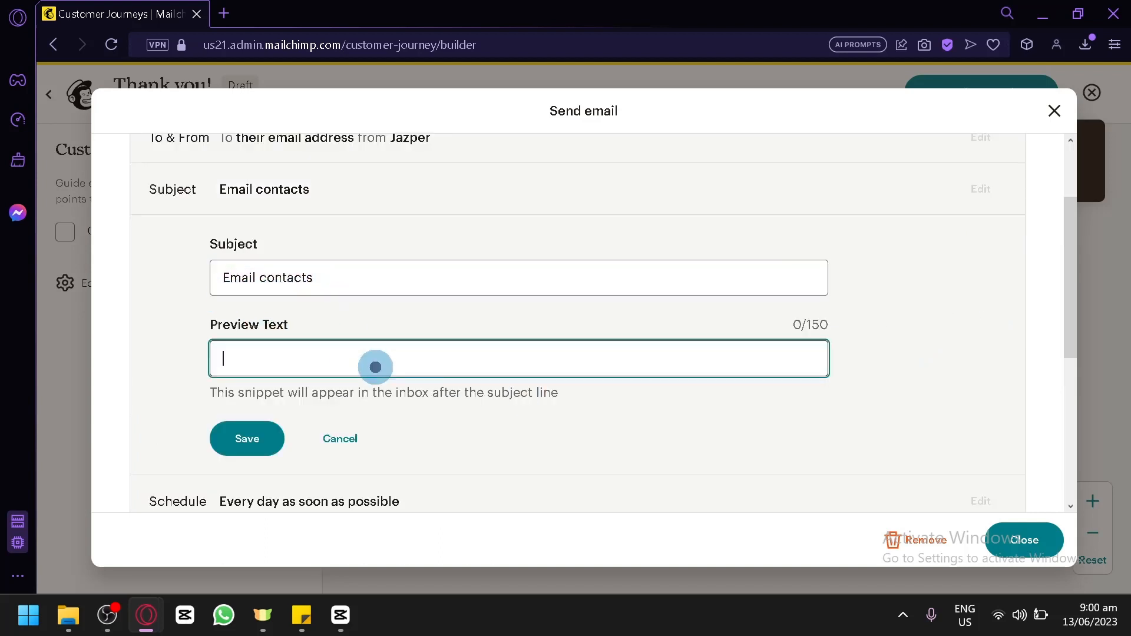
pyautogui.click(345, 436)
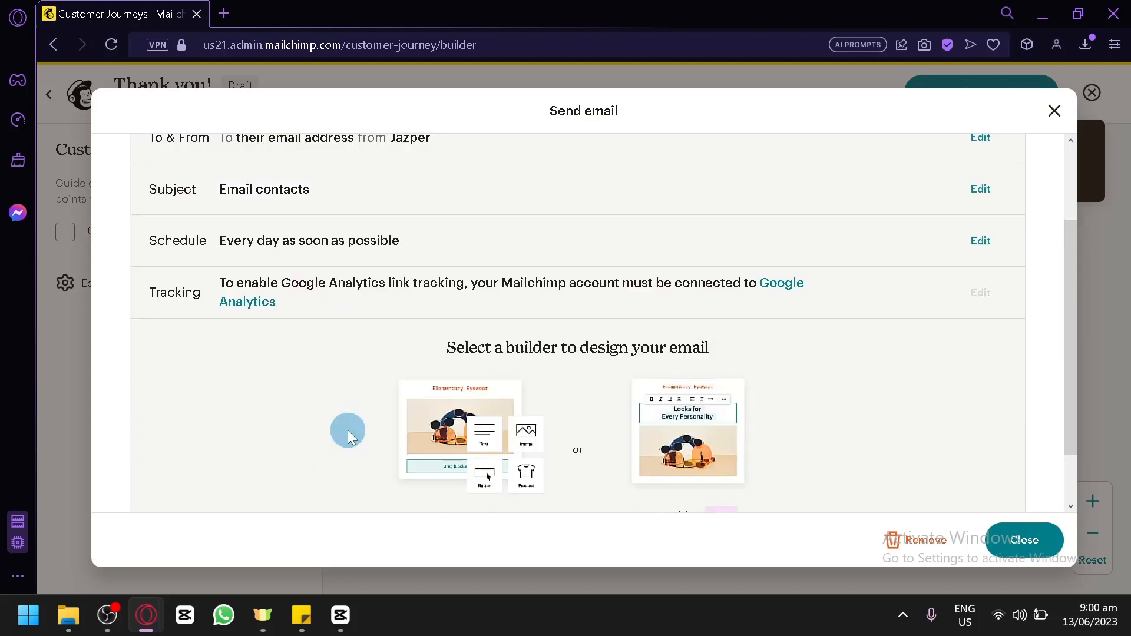
# Step: Examine the email schedule's sending-day and time-of-day options and cancel without saving
pyautogui.click(980, 241)
pyautogui.click(722, 374)
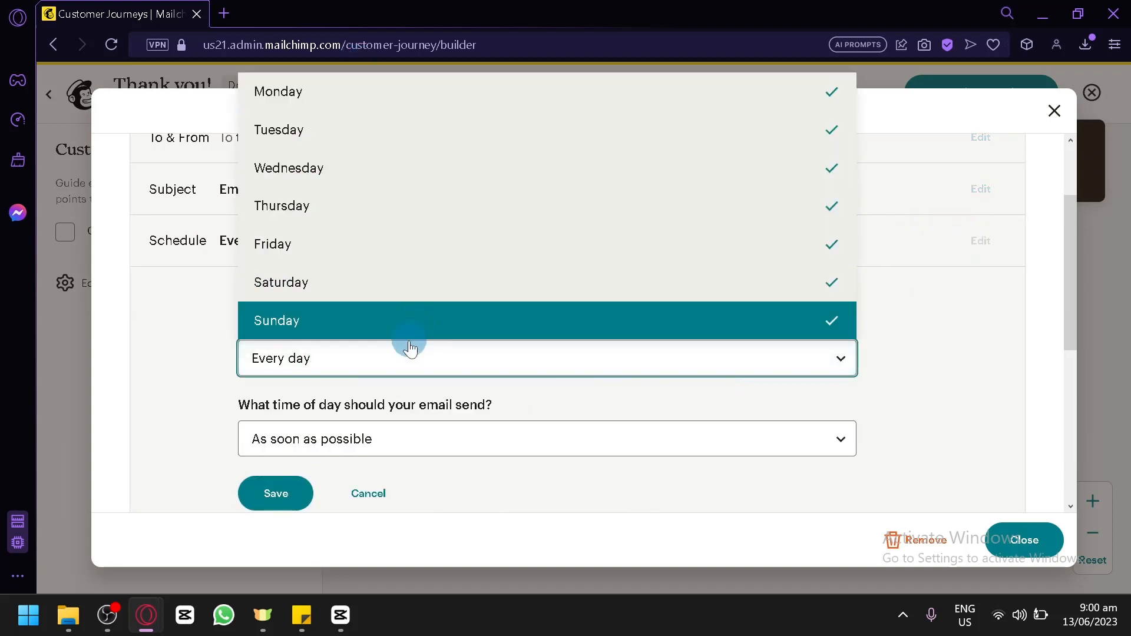
pyautogui.click(412, 441)
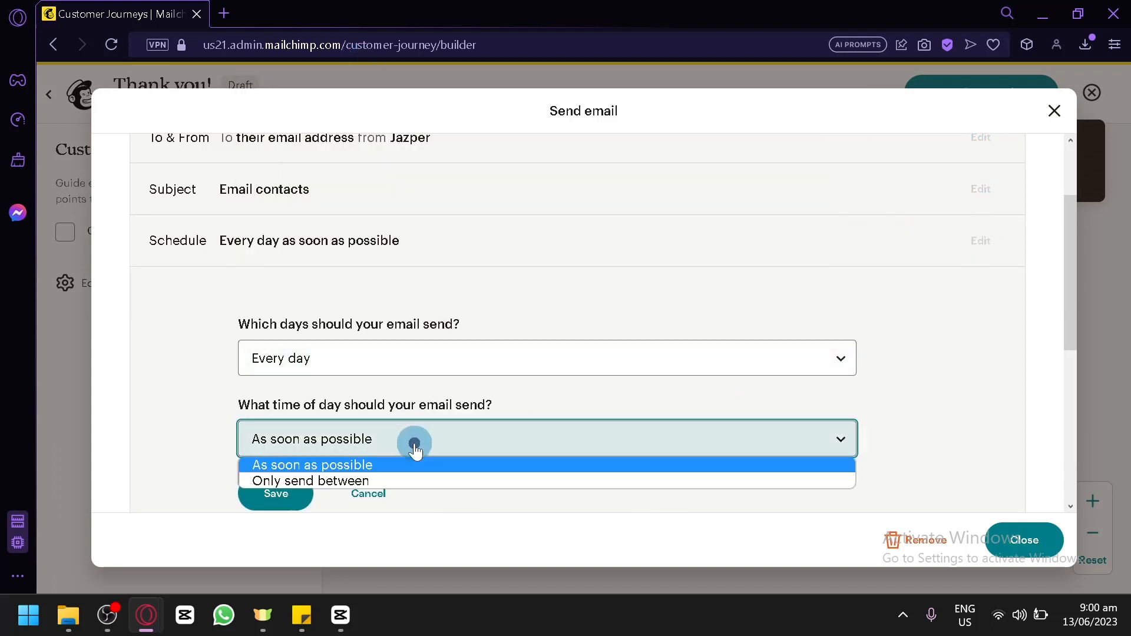
pyautogui.click(338, 519)
pyautogui.click(370, 494)
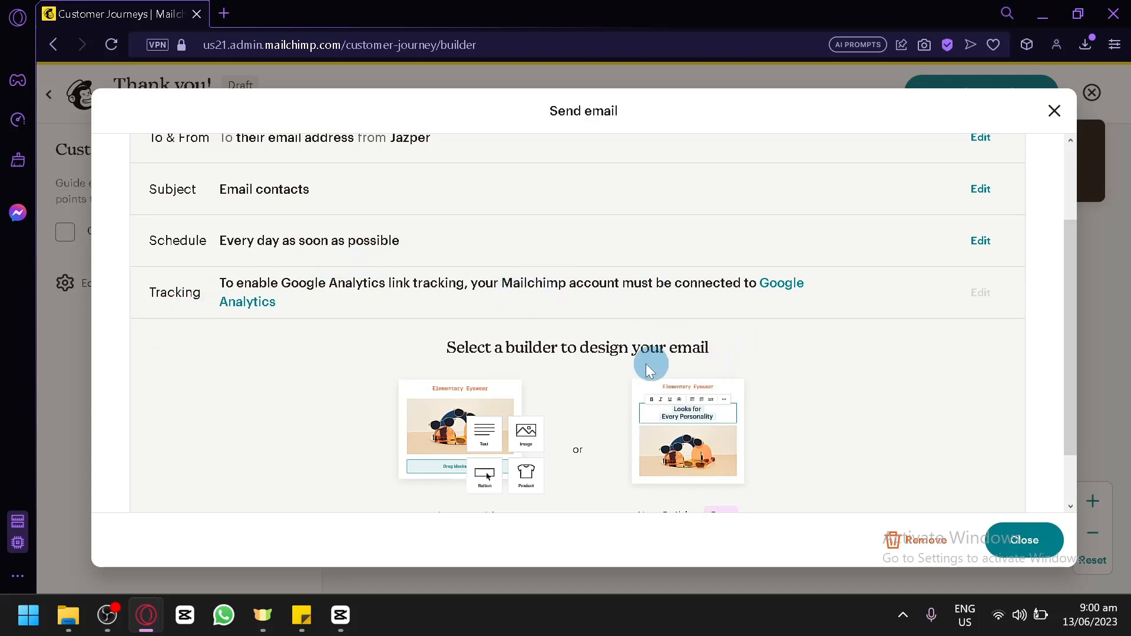
# Step: Choose the Classic Builder for designing the email and look through its Featured and Basic template layouts
pyautogui.scroll(-1, 530, 406)
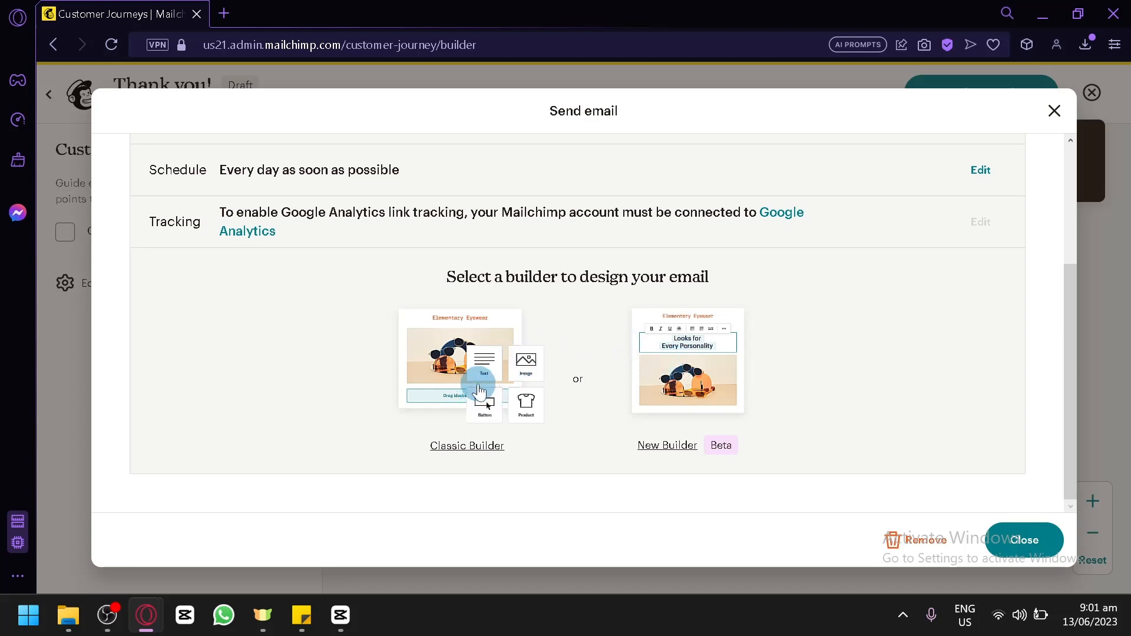
pyautogui.click(460, 449)
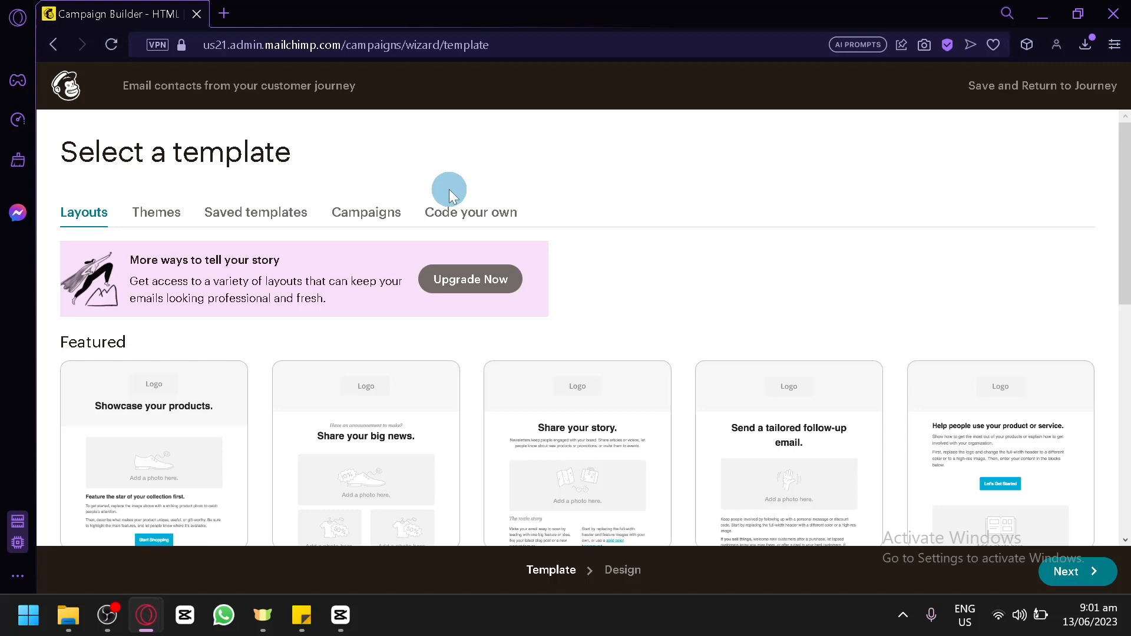
pyautogui.scroll(-8, 449, 189)
pyautogui.scroll(6, 273, 386)
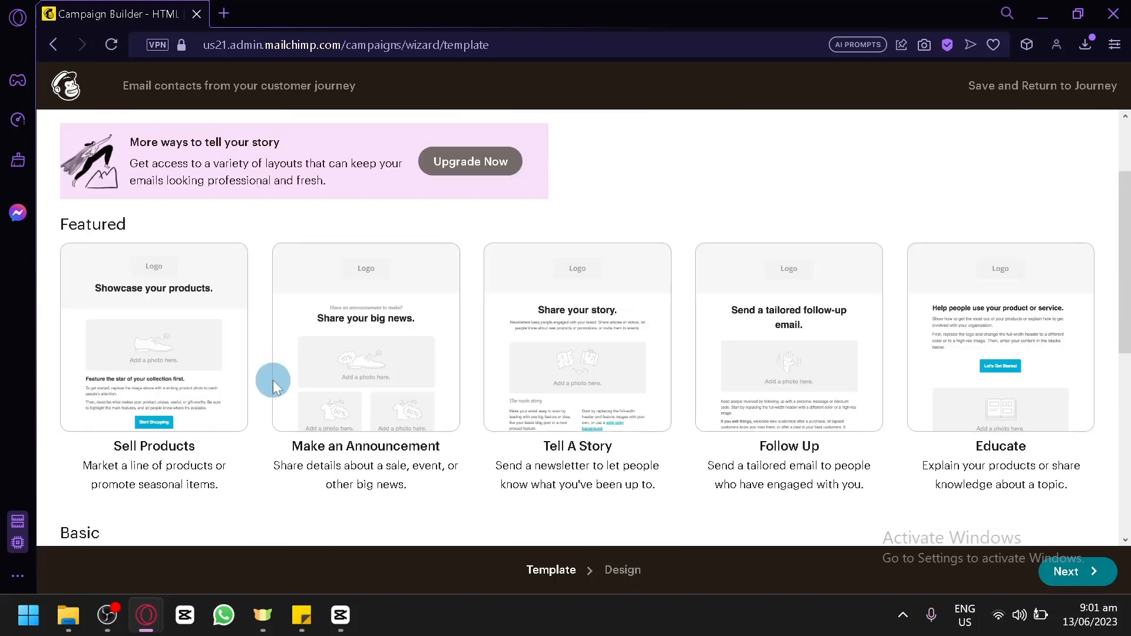
pyautogui.scroll(2, 273, 386)
pyautogui.scroll(-2, 195, 304)
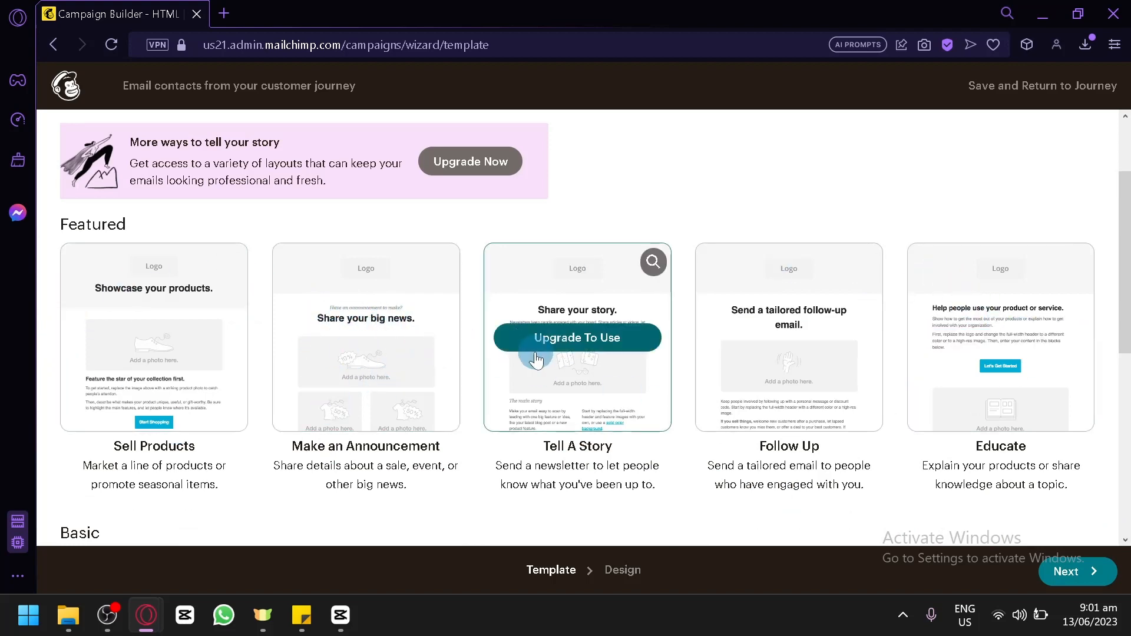
pyautogui.scroll(-5, 596, 383)
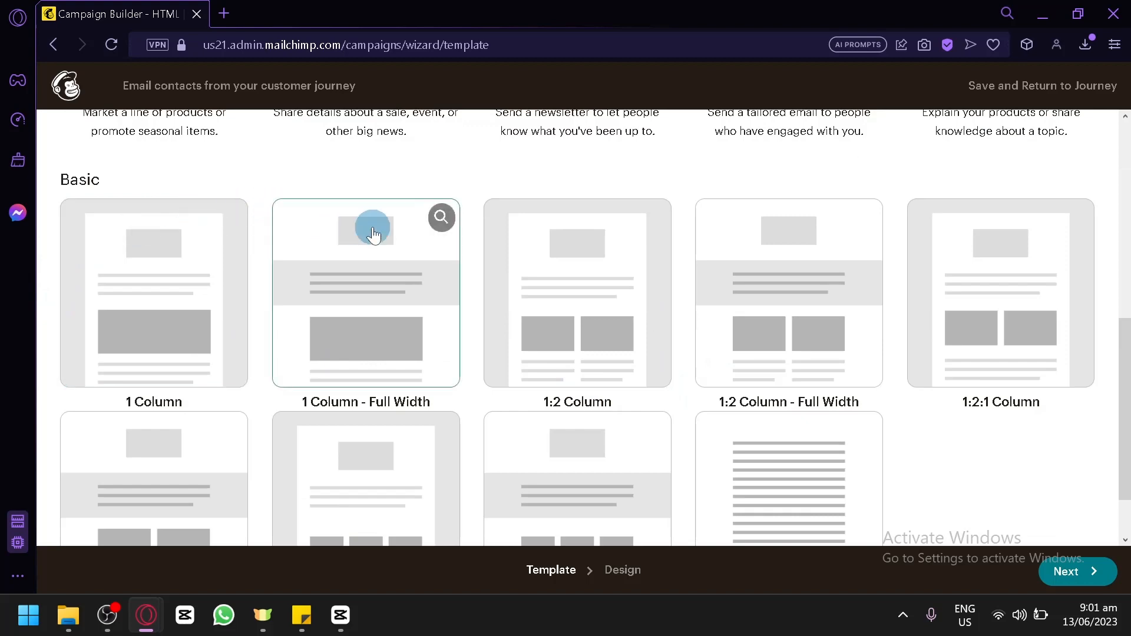
pyautogui.scroll(-1, 949, 386)
pyautogui.scroll(3, 217, 280)
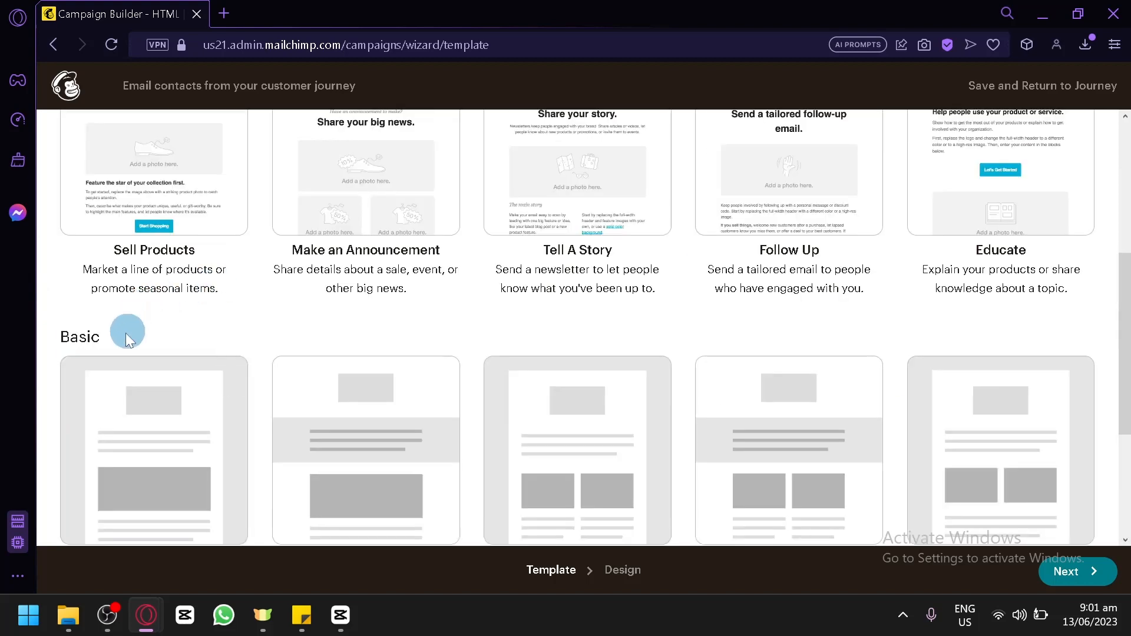
pyautogui.scroll(-4, 194, 300)
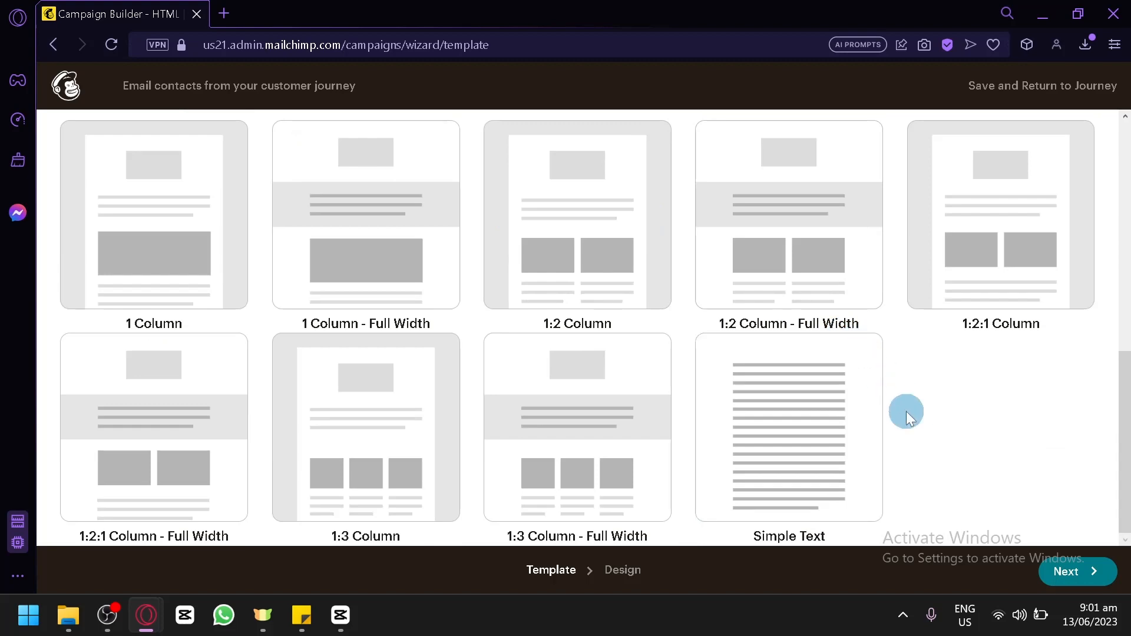
pyautogui.scroll(9, 907, 415)
pyautogui.scroll(-9, 866, 383)
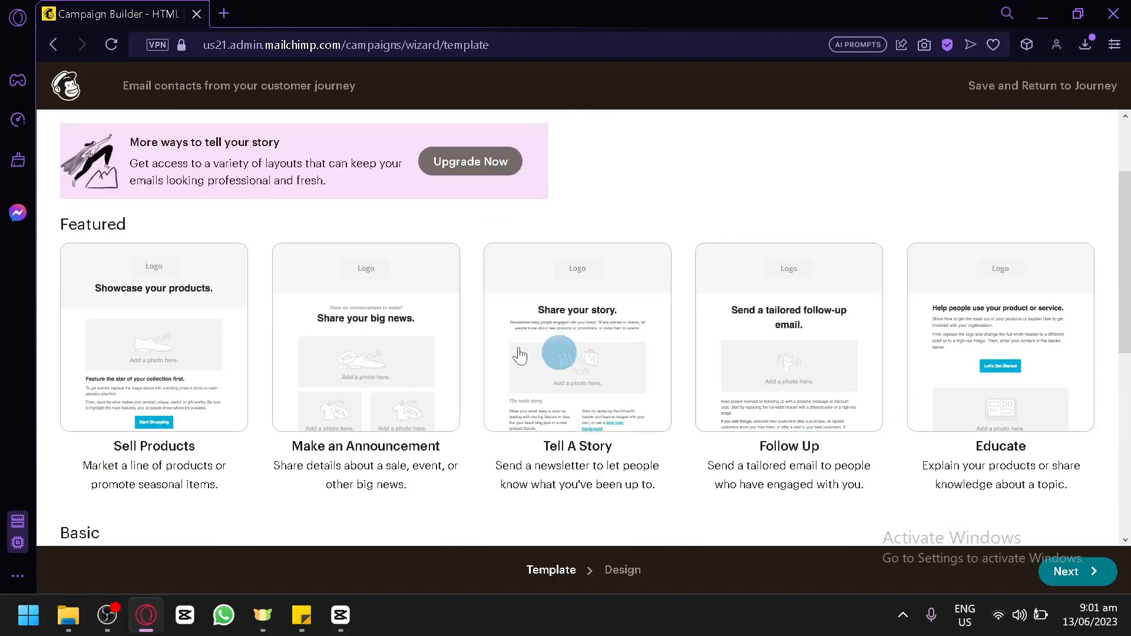
pyautogui.scroll(9, 819, 349)
pyautogui.scroll(-2, 871, 374)
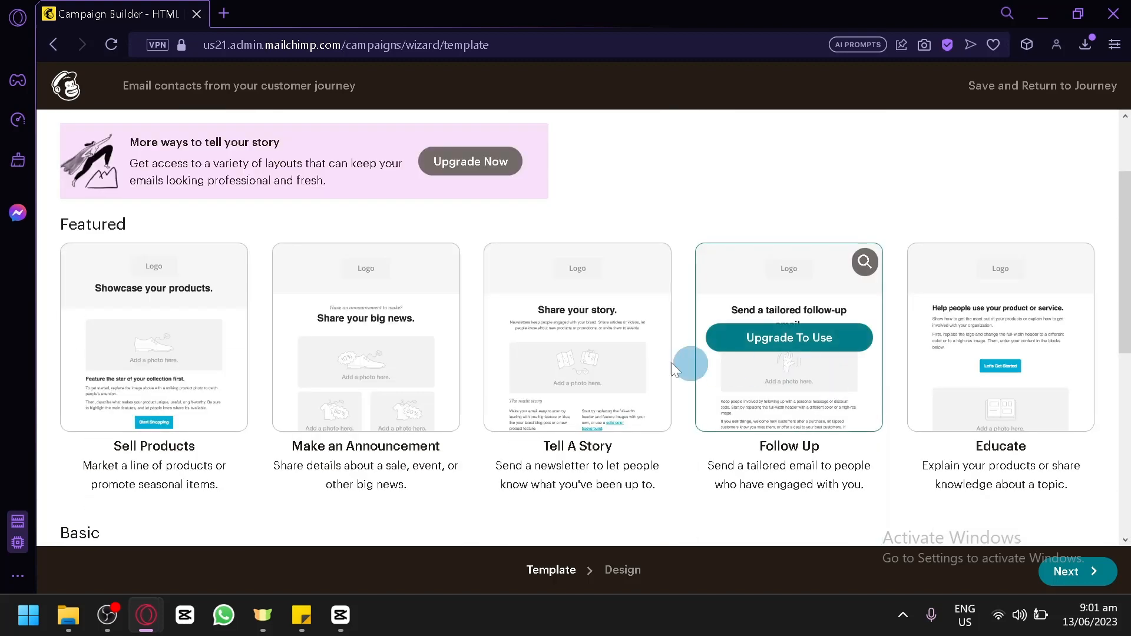
# Step: Apply the Make an Announcement layout to the email and look over its placeholder content
pyautogui.click(378, 351)
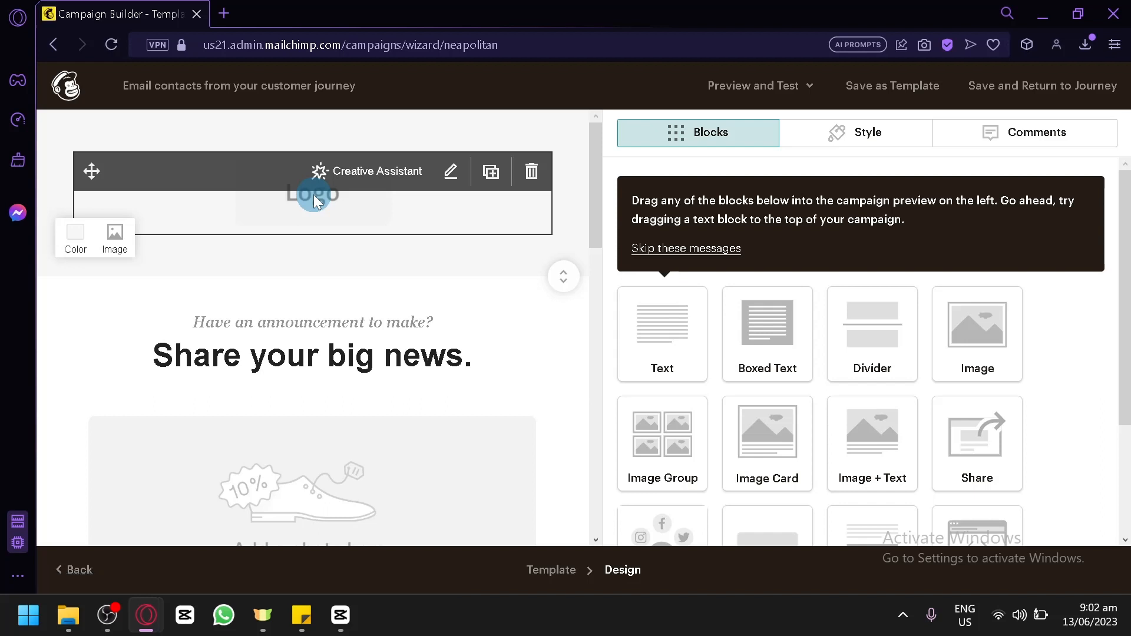
pyautogui.scroll(-15, 412, 283)
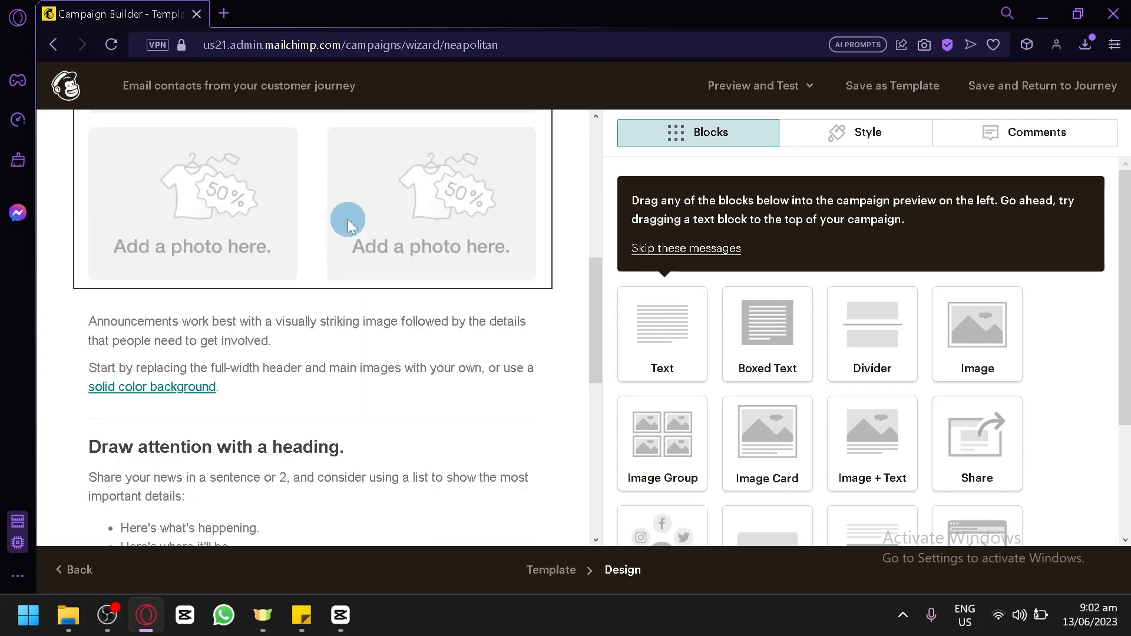
pyautogui.scroll(10, 288, 281)
pyautogui.scroll(3, 336, 212)
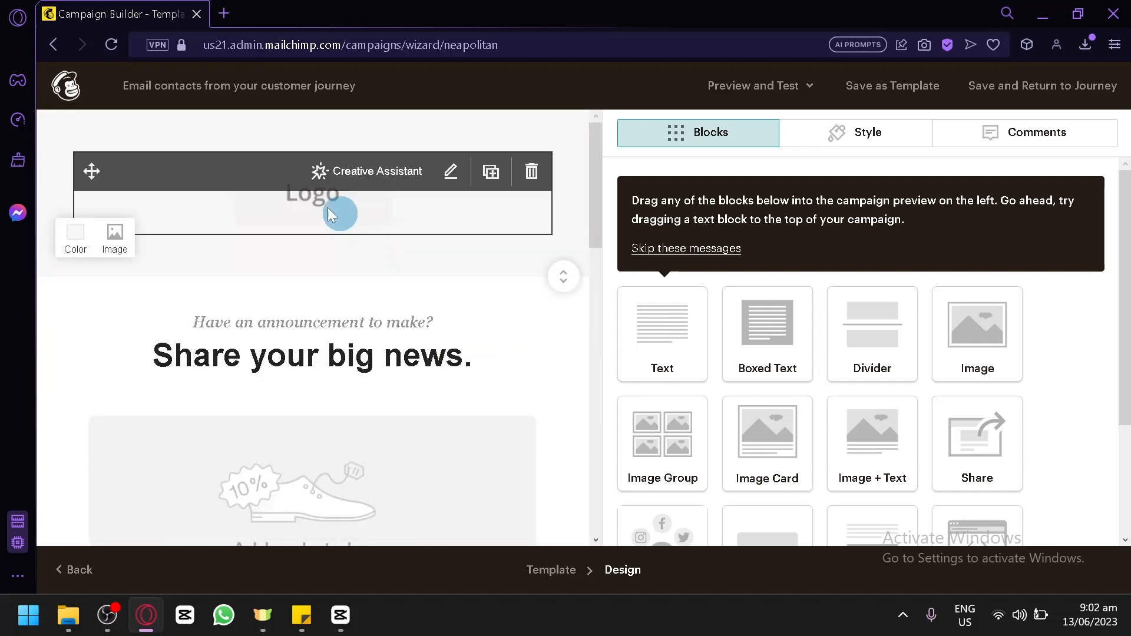
pyautogui.scroll(-2, 283, 308)
pyautogui.scroll(2, 260, 308)
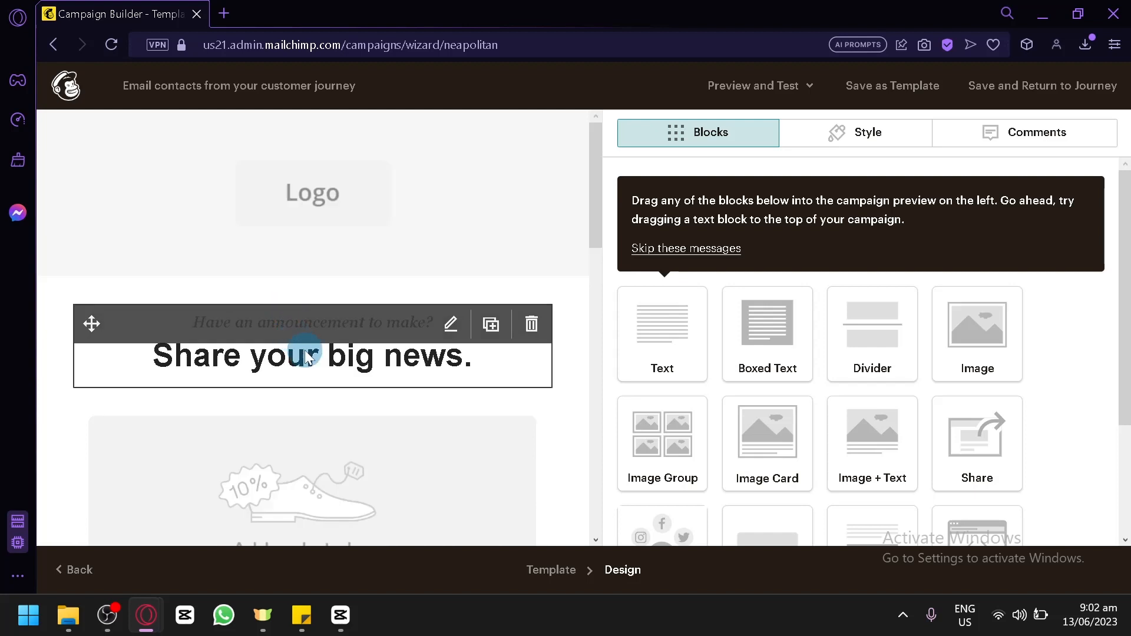
# Step: Edit the headline text block and append "adasd" after "Share your big news."
pyautogui.click(451, 326)
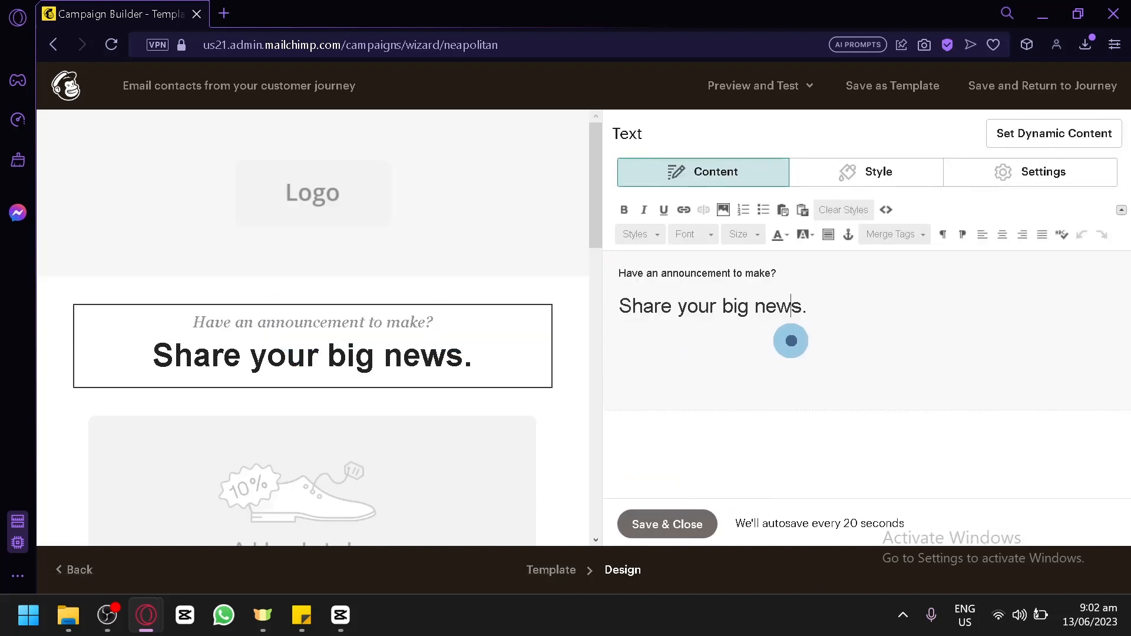
pyautogui.moveTo(790, 339); pyautogui.dragTo(633, 274)
pyautogui.click(826, 304)
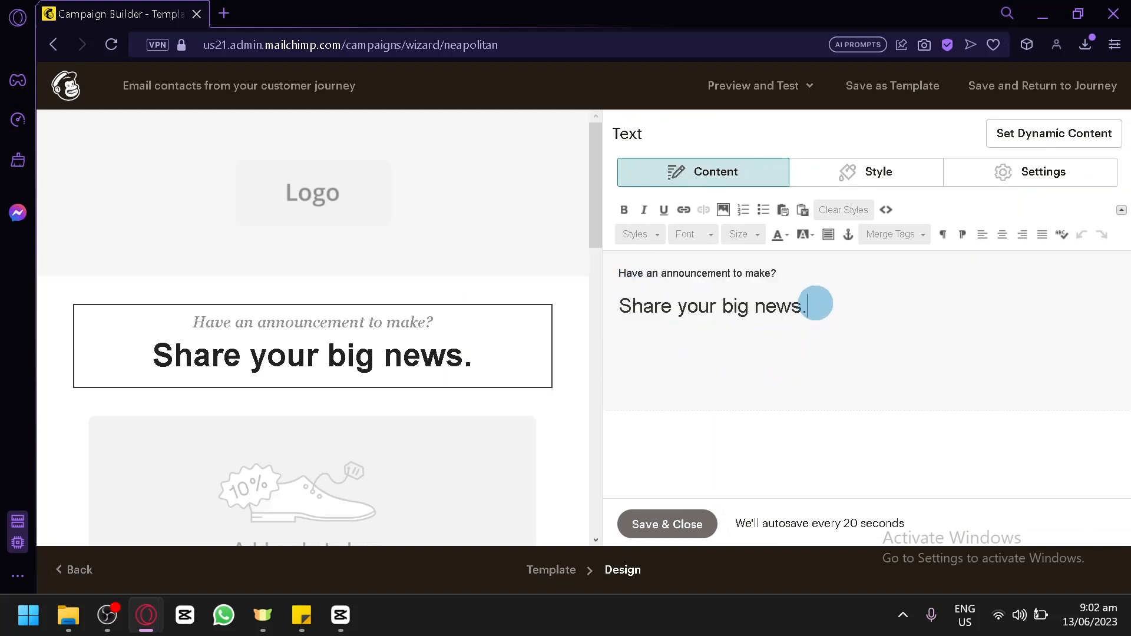
pyautogui.write('adasd')
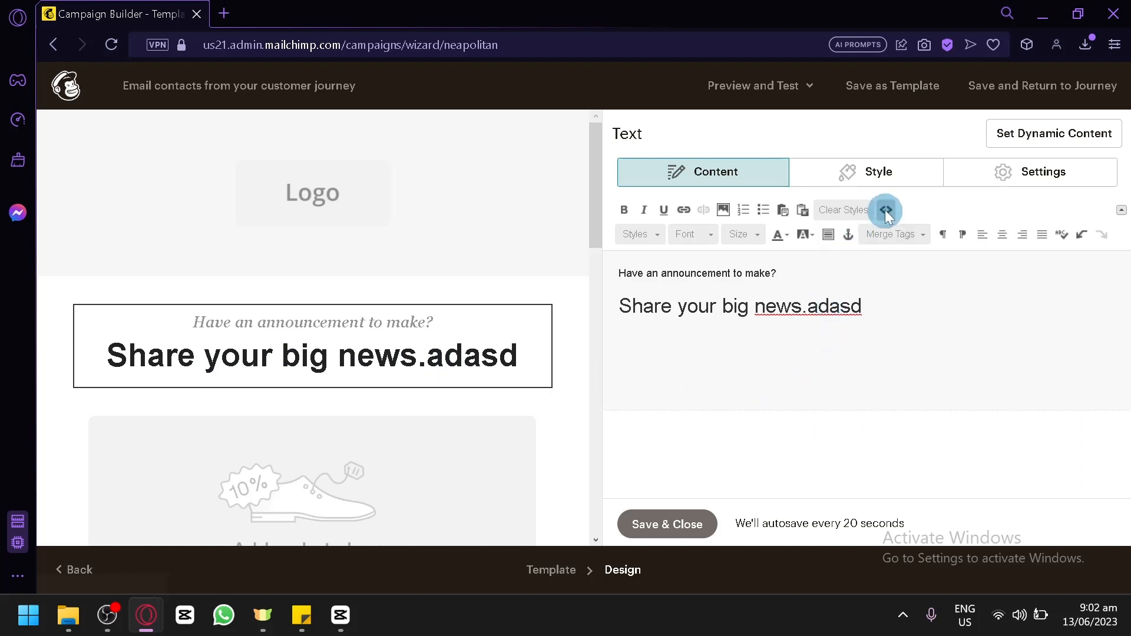
# Step: Review the headline text block's style options for font, size, color, alignment and line height
pyautogui.click(835, 187)
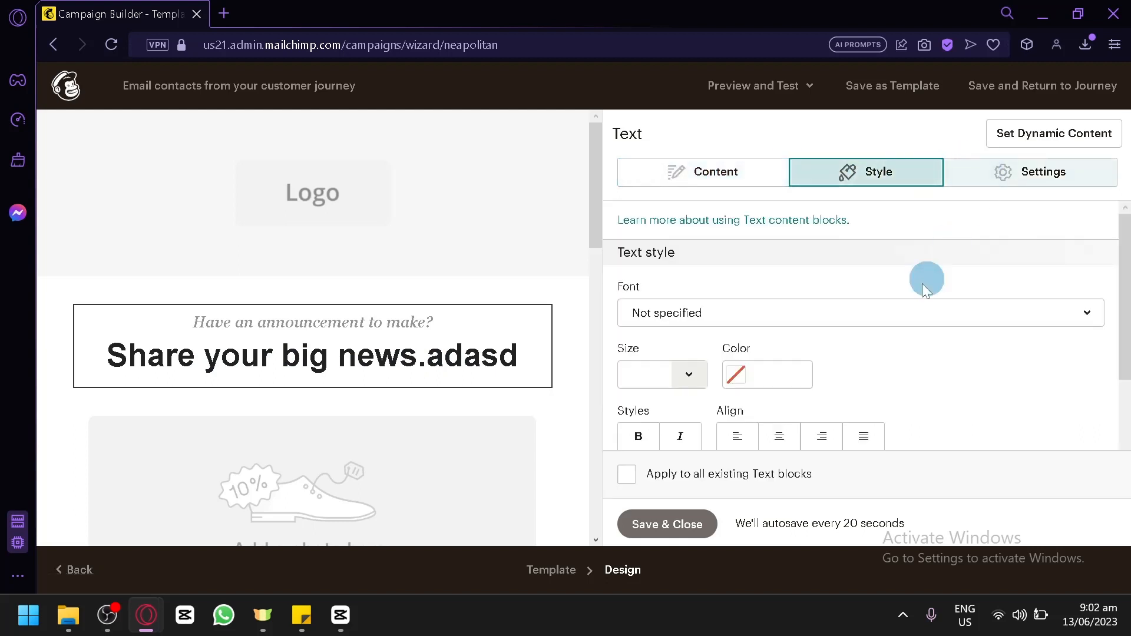
pyautogui.scroll(-2, 873, 306)
pyautogui.scroll(2, 884, 315)
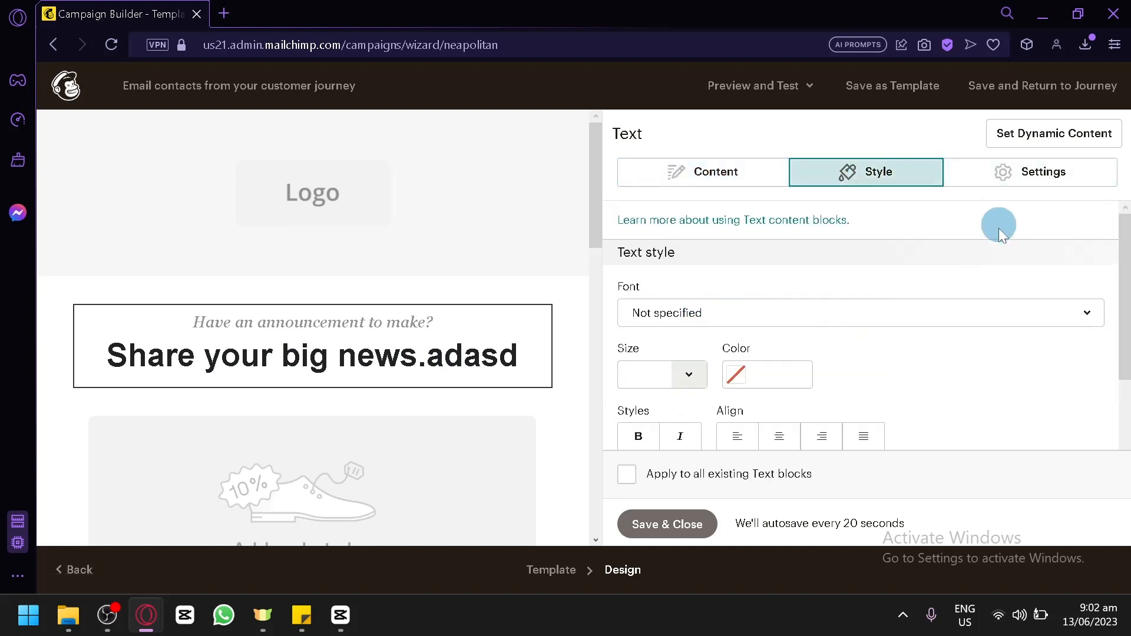
pyautogui.scroll(-2, 863, 372)
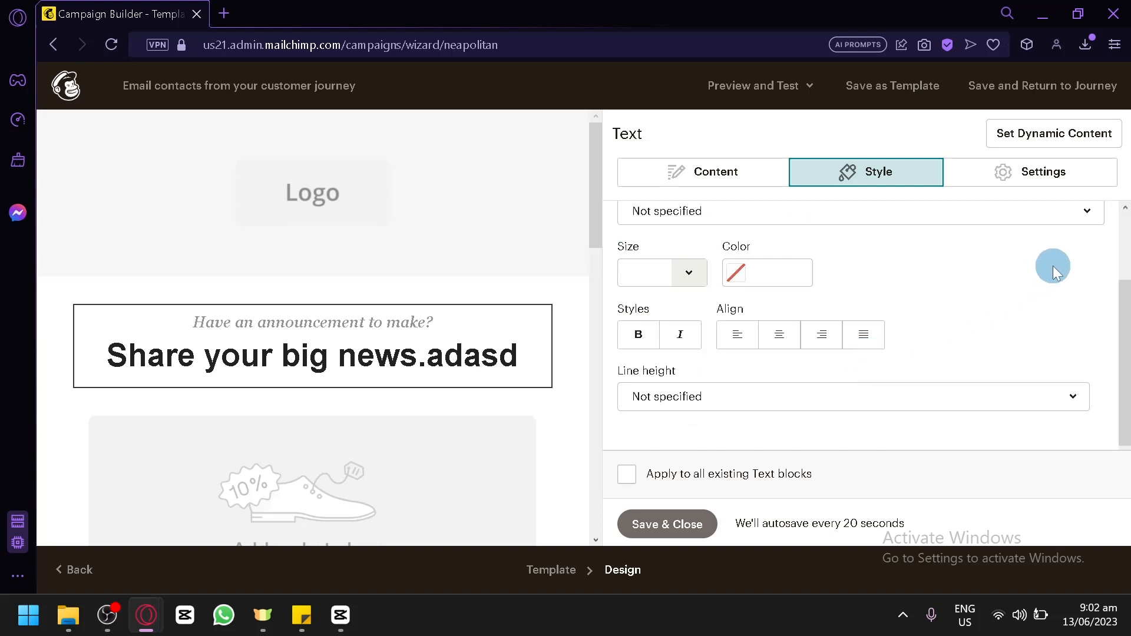
# Step: Set the headline text block to 2 columns, use the split with the wider first column, and return to its content
pyautogui.click(1044, 188)
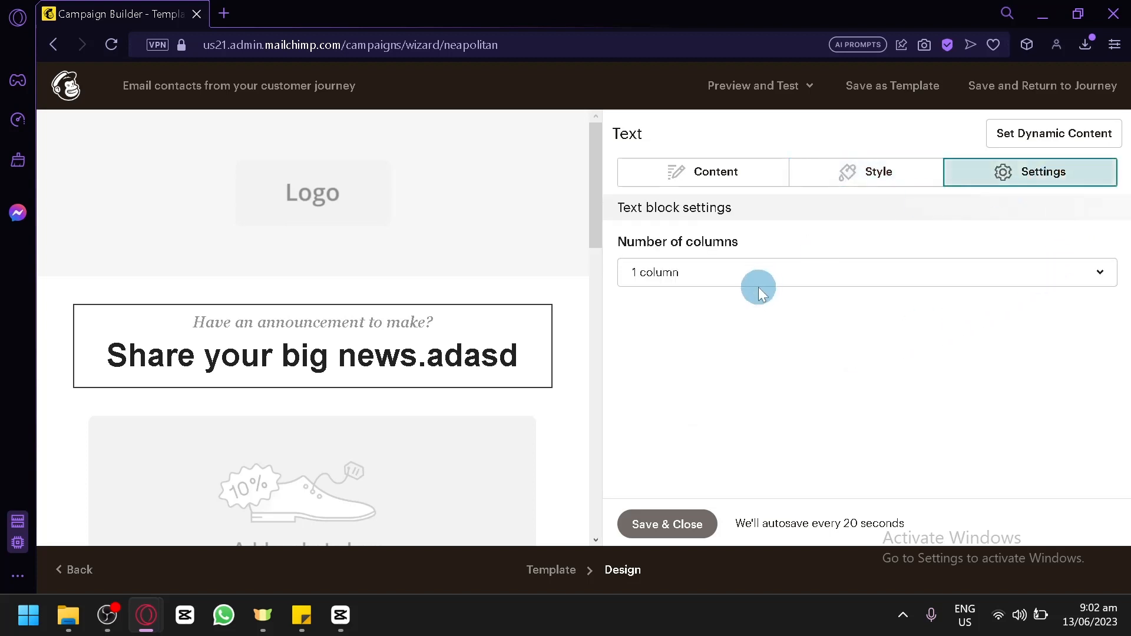
pyautogui.click(771, 276)
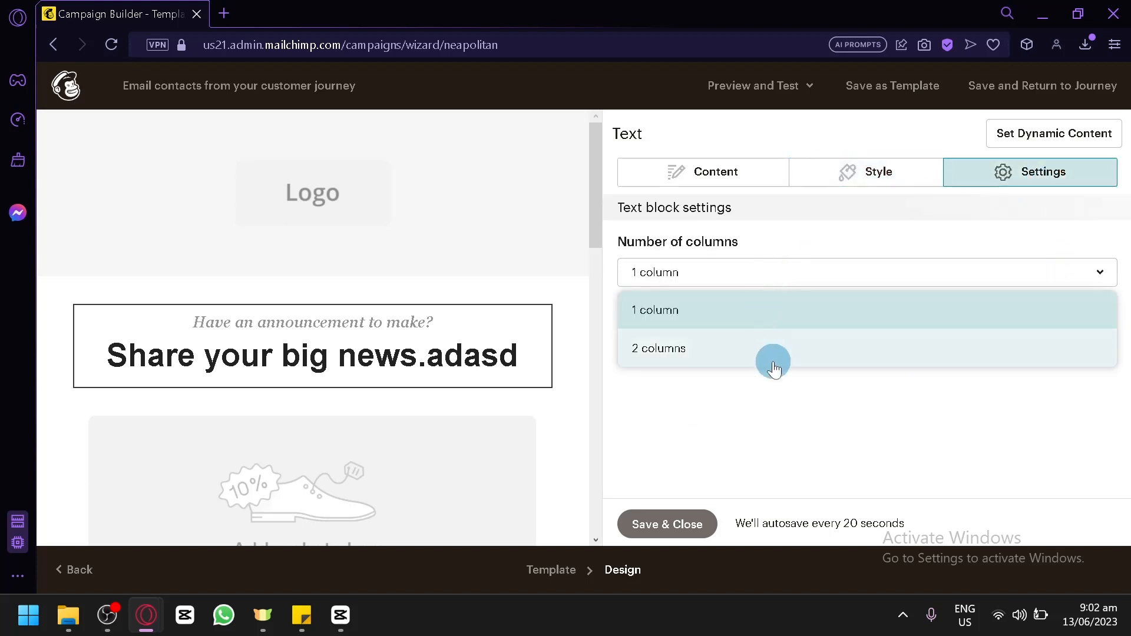
pyautogui.click(772, 354)
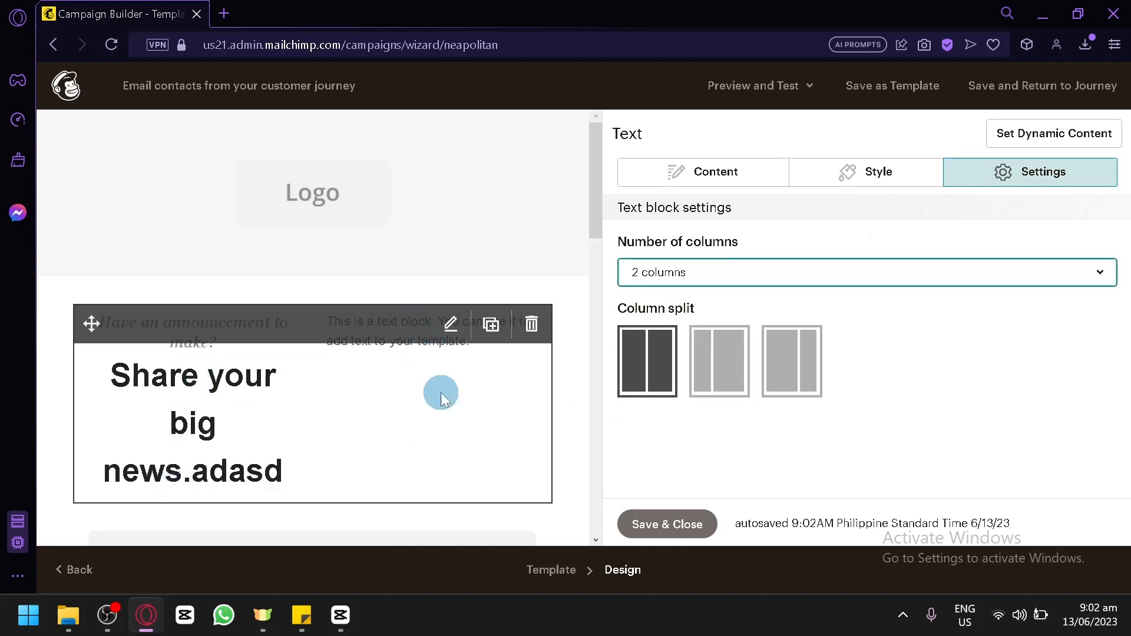
pyautogui.click(719, 351)
pyautogui.click(791, 361)
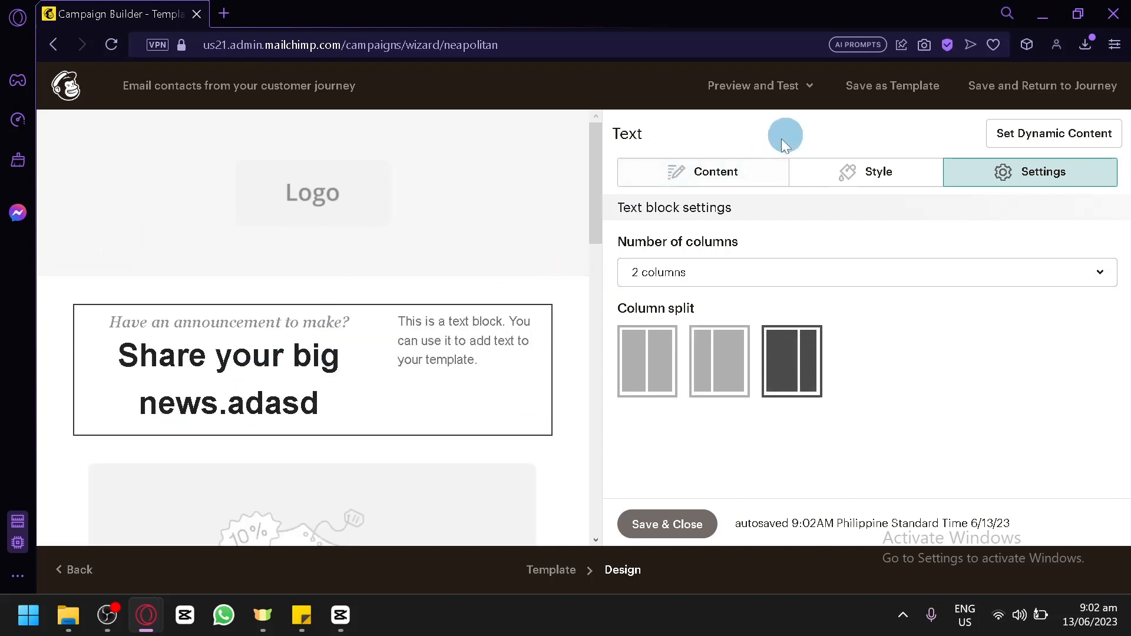
pyautogui.click(731, 170)
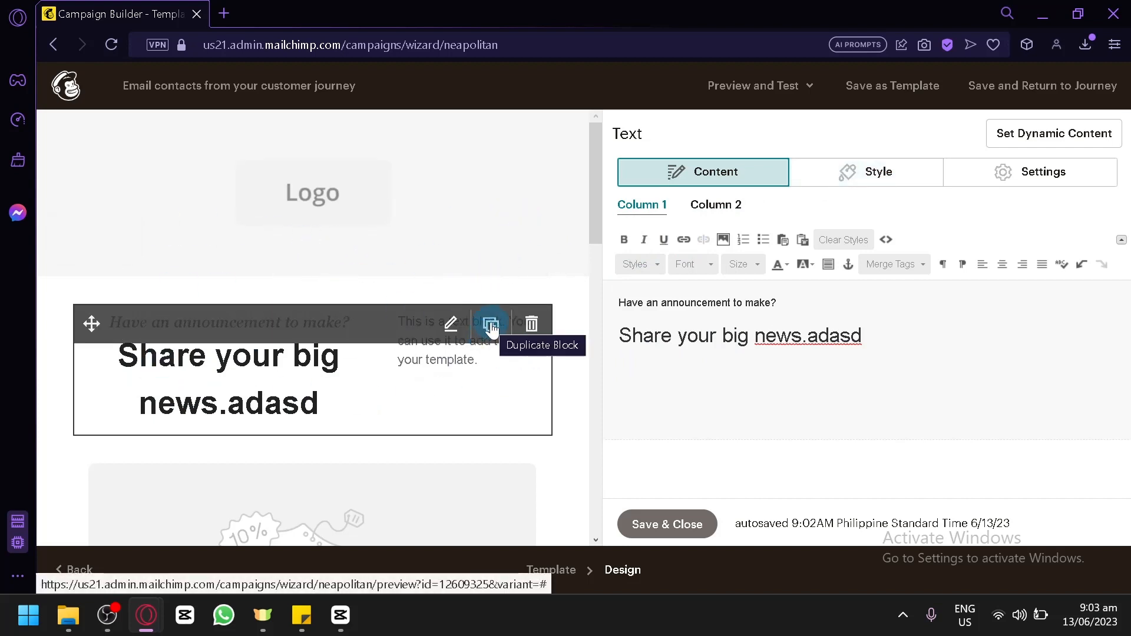
# Step: Duplicate the two-column headline text block and delete the copy
pyautogui.click(491, 324)
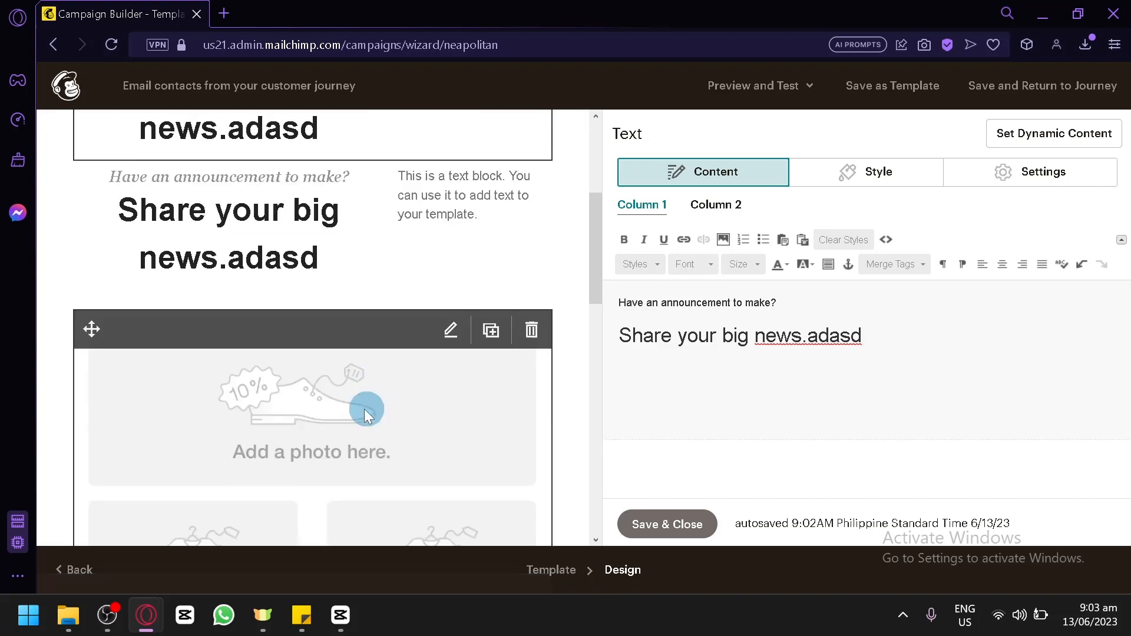
pyautogui.click(433, 268)
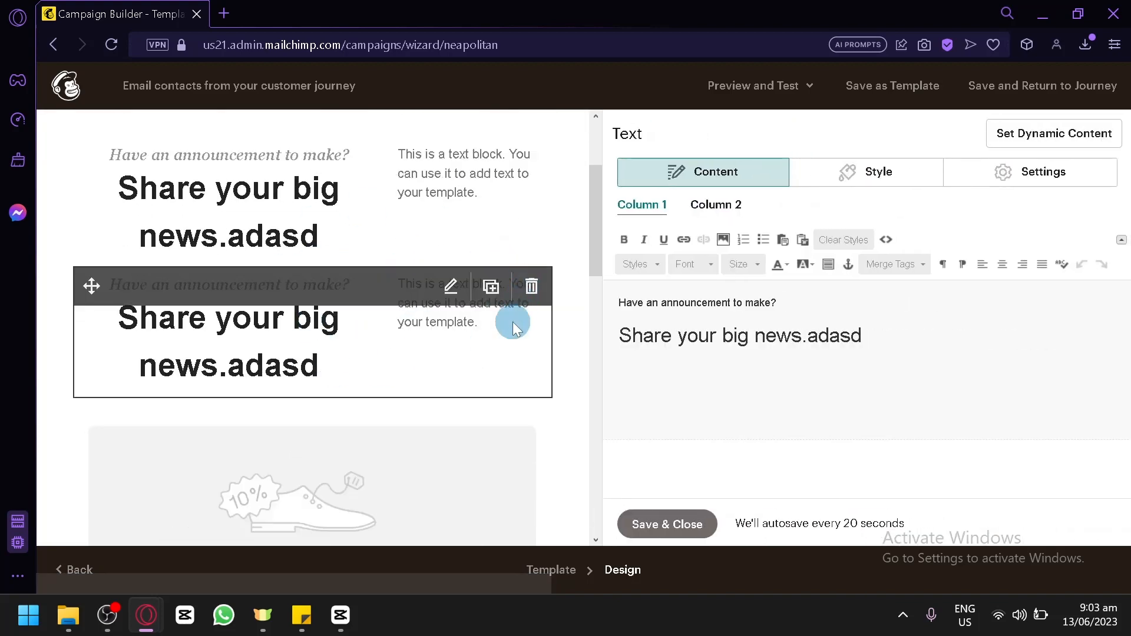
pyautogui.click(532, 286)
pyautogui.click(393, 406)
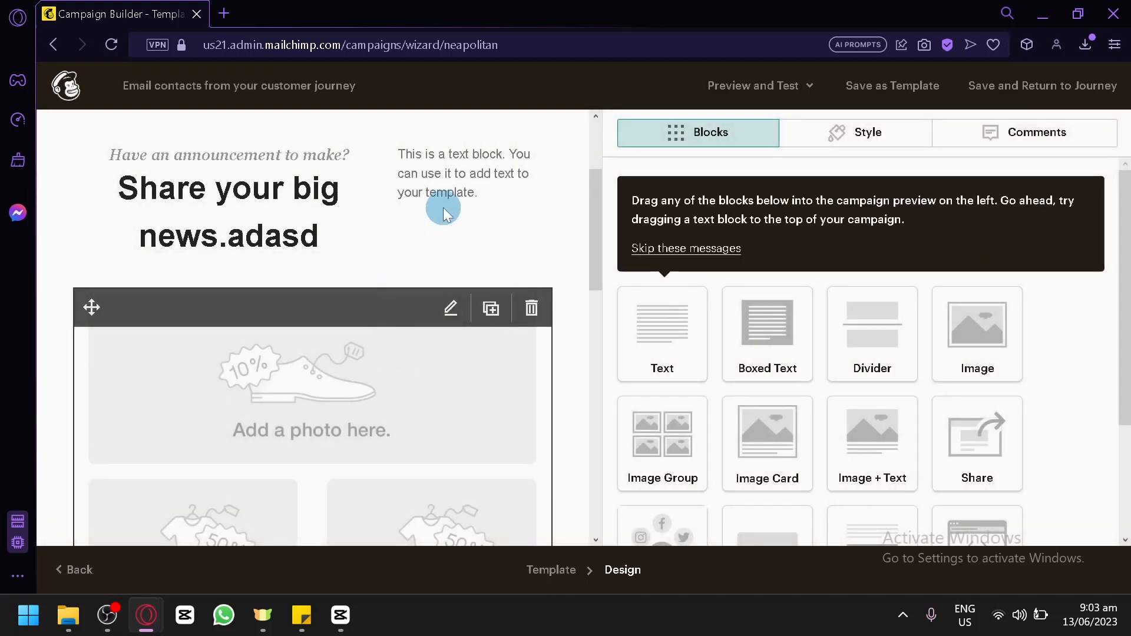
# Step: Edit the headline block's second column and append "qweqweqe2" after "add text to your template."
pyautogui.click(443, 208)
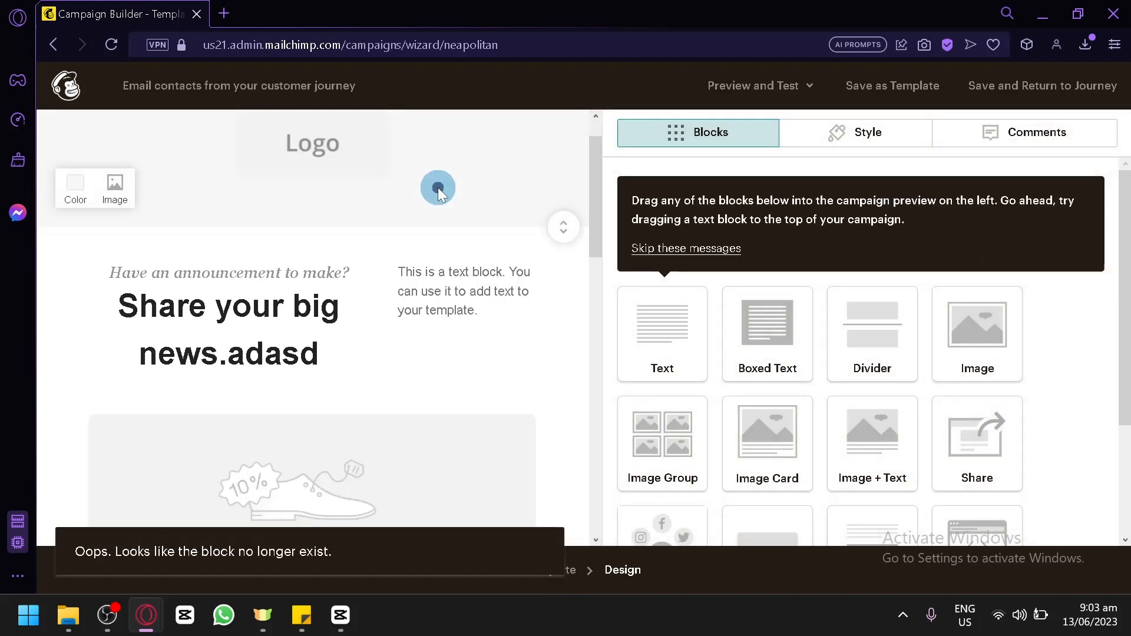
pyautogui.click(419, 305)
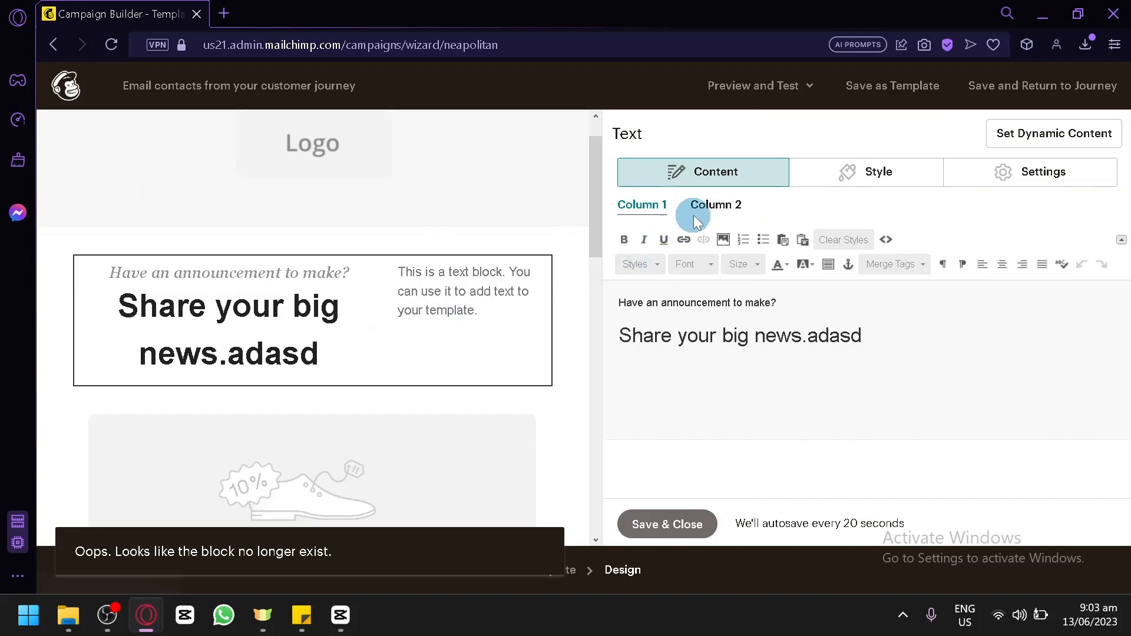
pyautogui.click(714, 203)
pyautogui.click(819, 347)
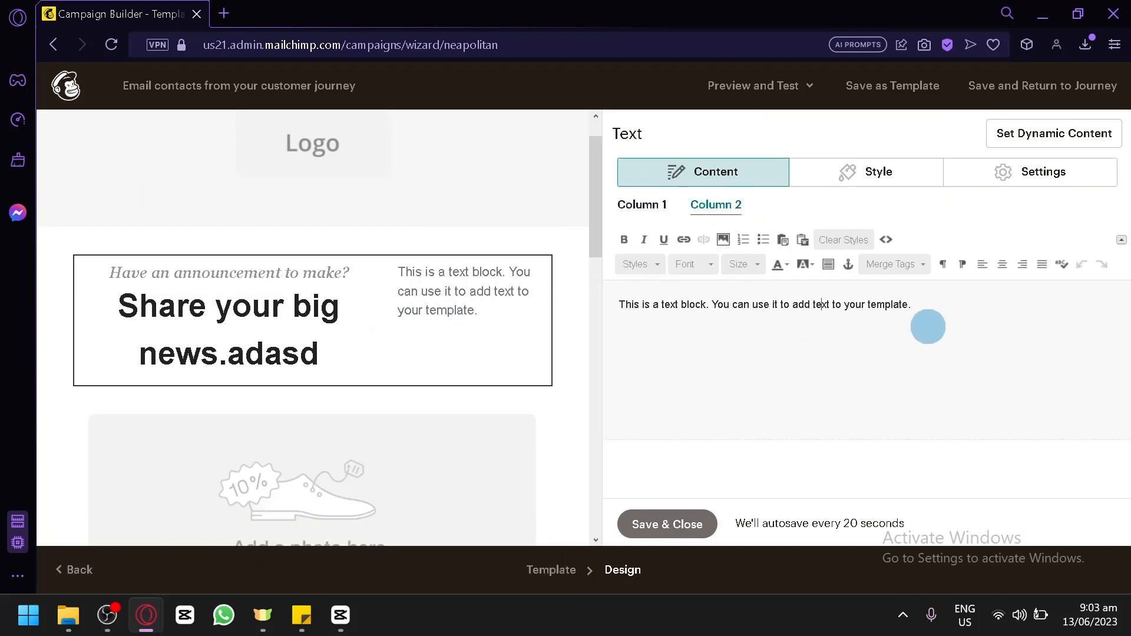
pyautogui.write('qe2')
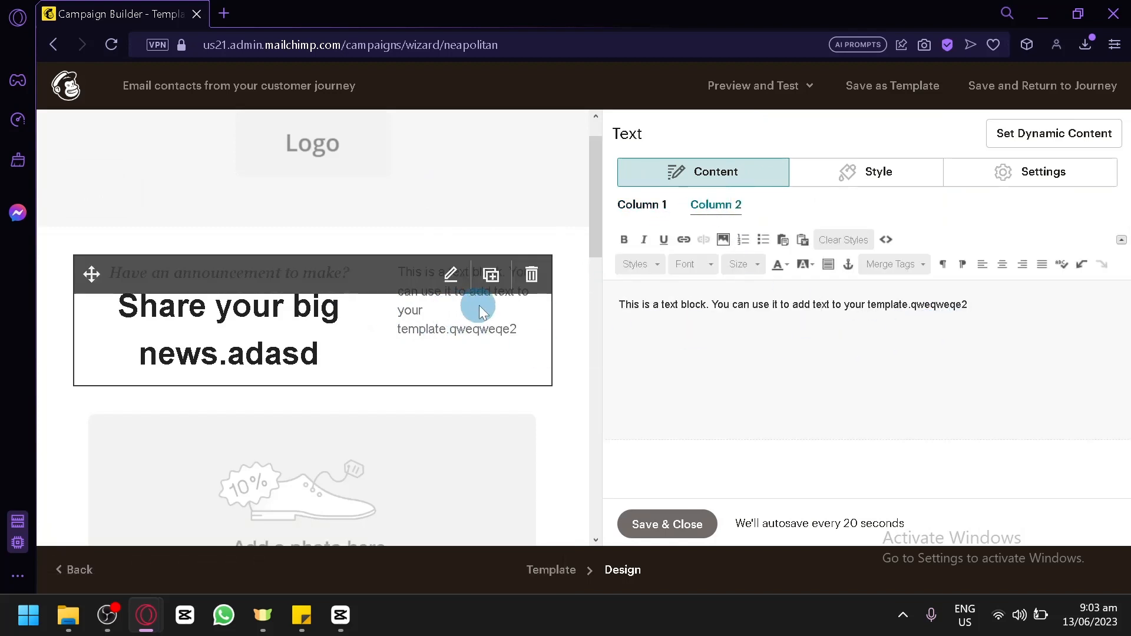
# Step: Round the logo image's corners to about a quarter of the range, and review its display size and alignment settings
pyautogui.scroll(1, 380, 203)
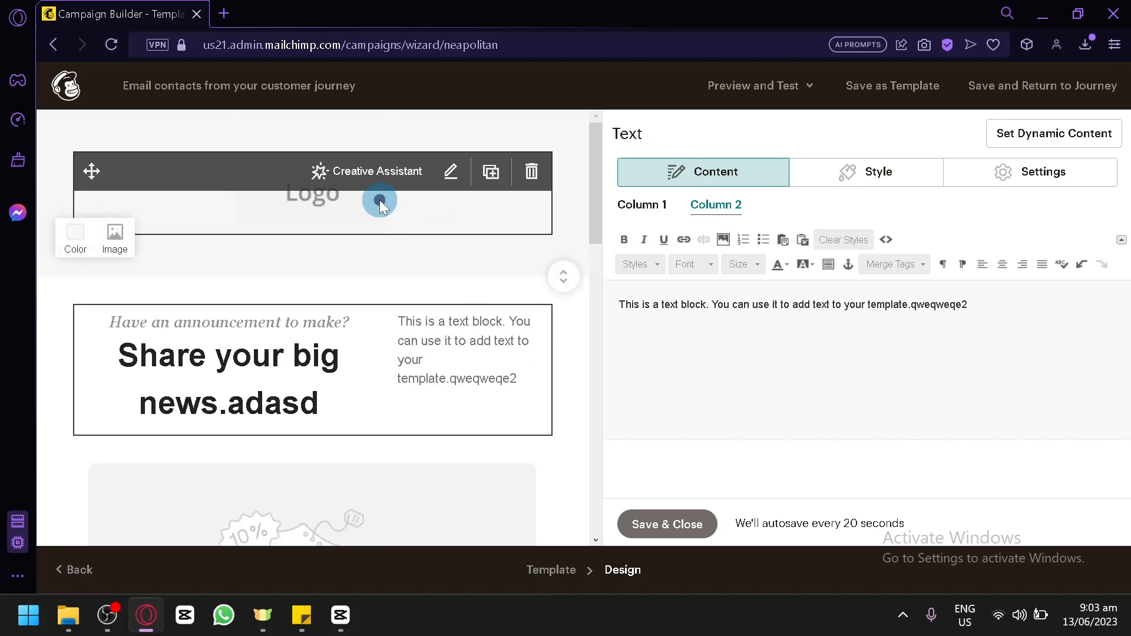
pyautogui.click(380, 202)
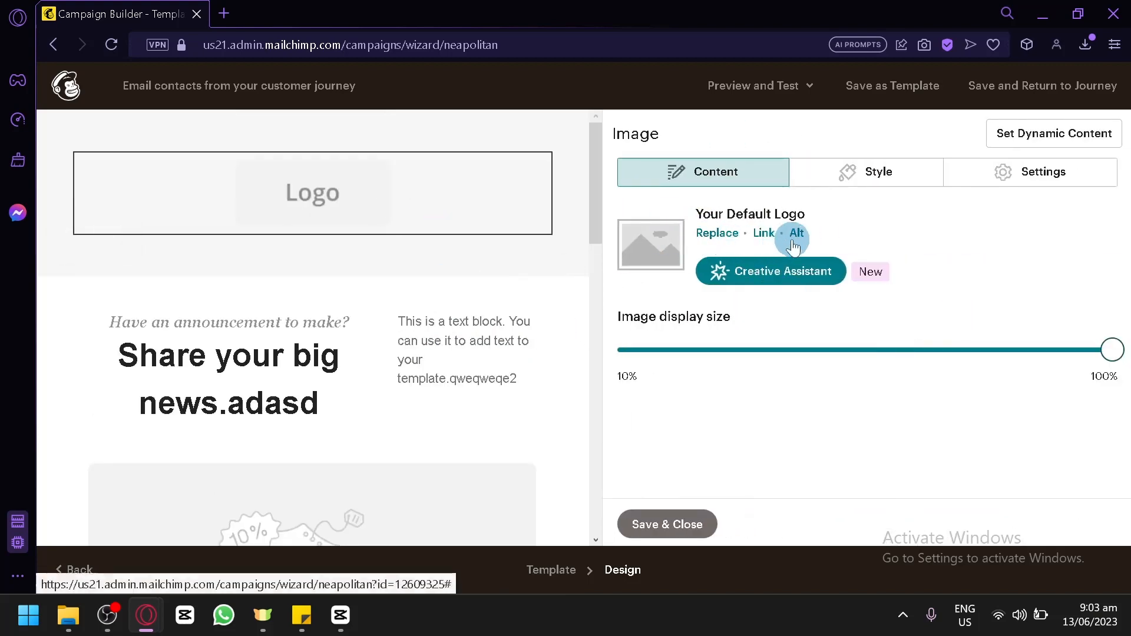
pyautogui.click(891, 171)
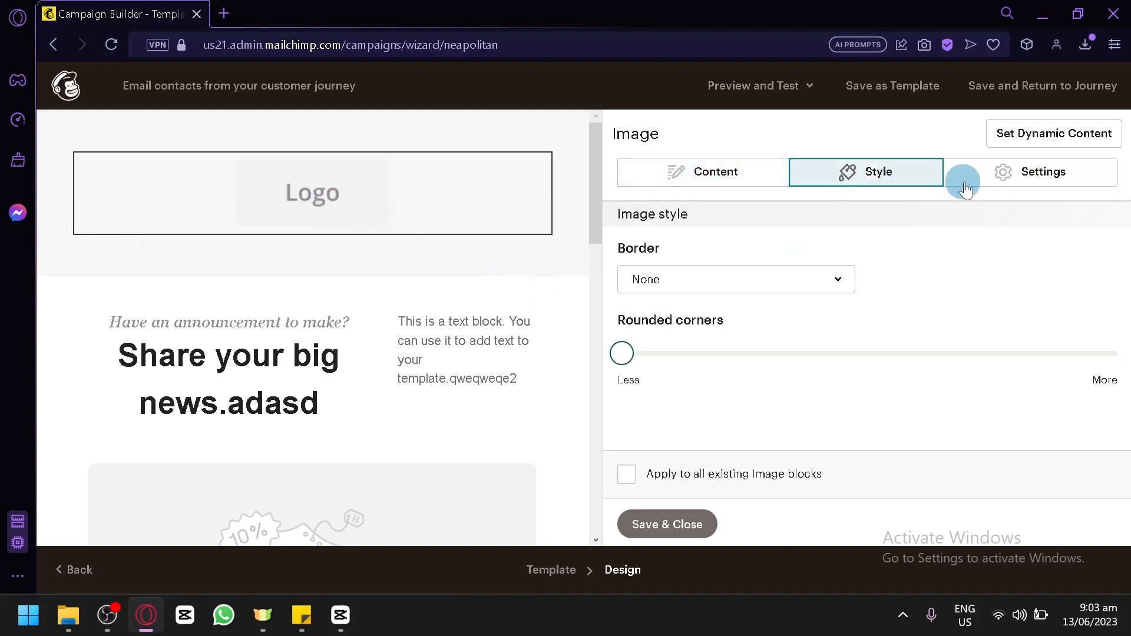
pyautogui.moveTo(626, 357); pyautogui.dragTo(1073, 353)
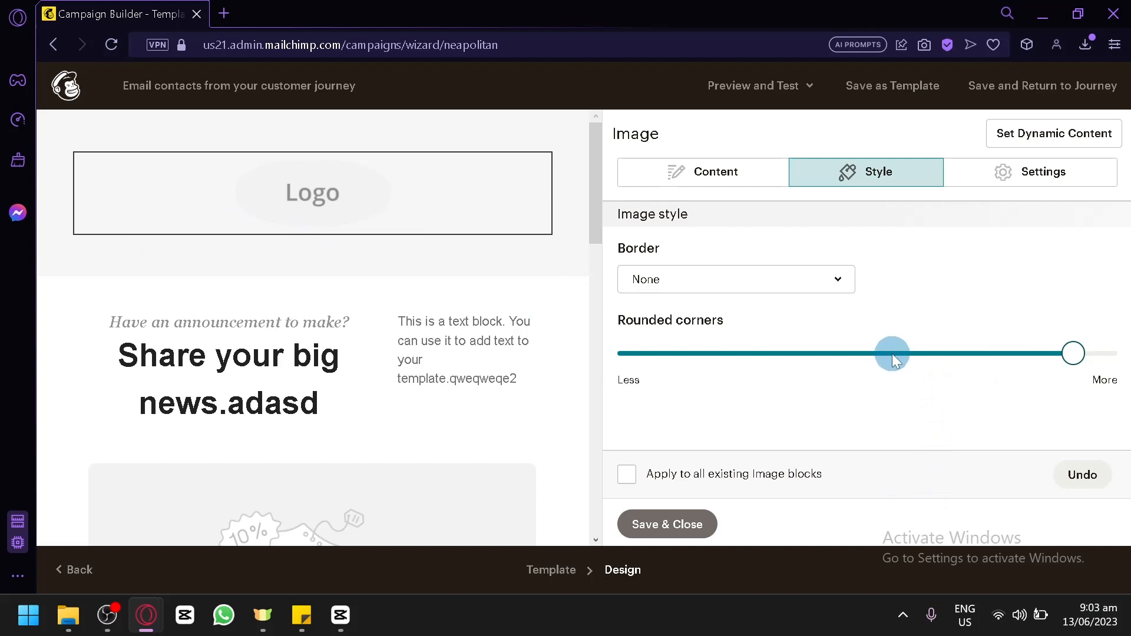
pyautogui.moveTo(1078, 370); pyautogui.dragTo(673, 429)
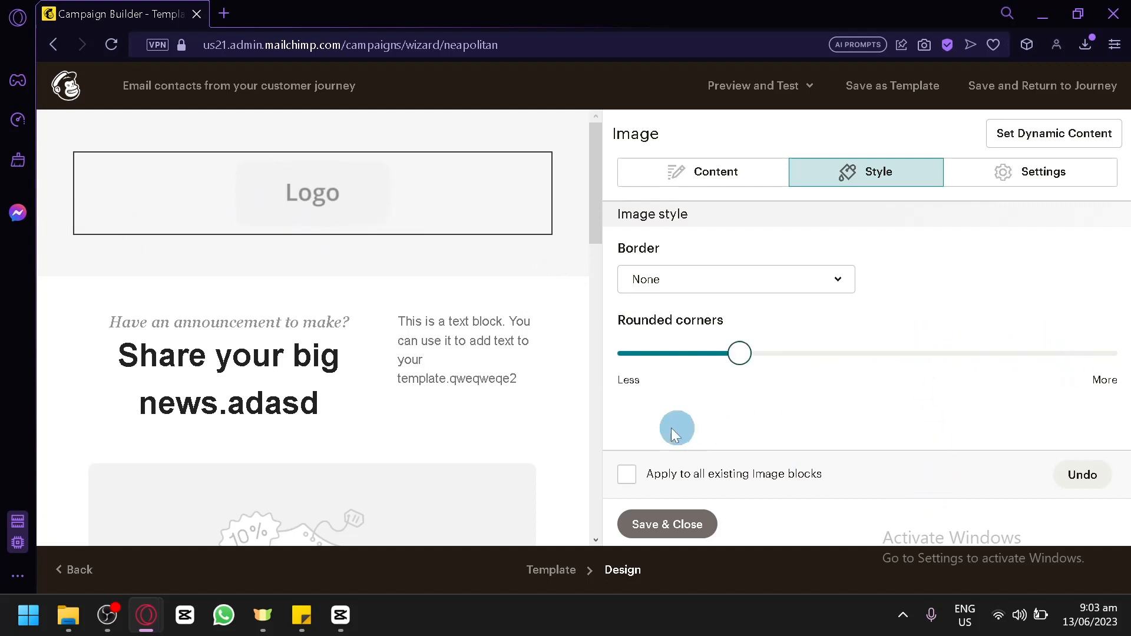
pyautogui.click(741, 185)
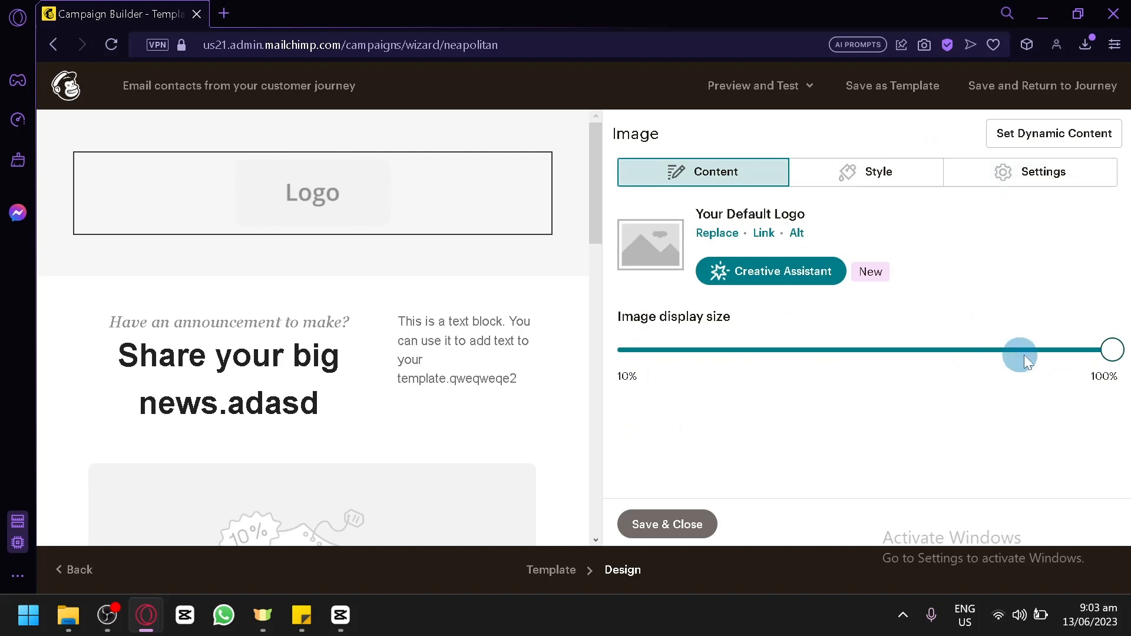
pyautogui.click(1014, 167)
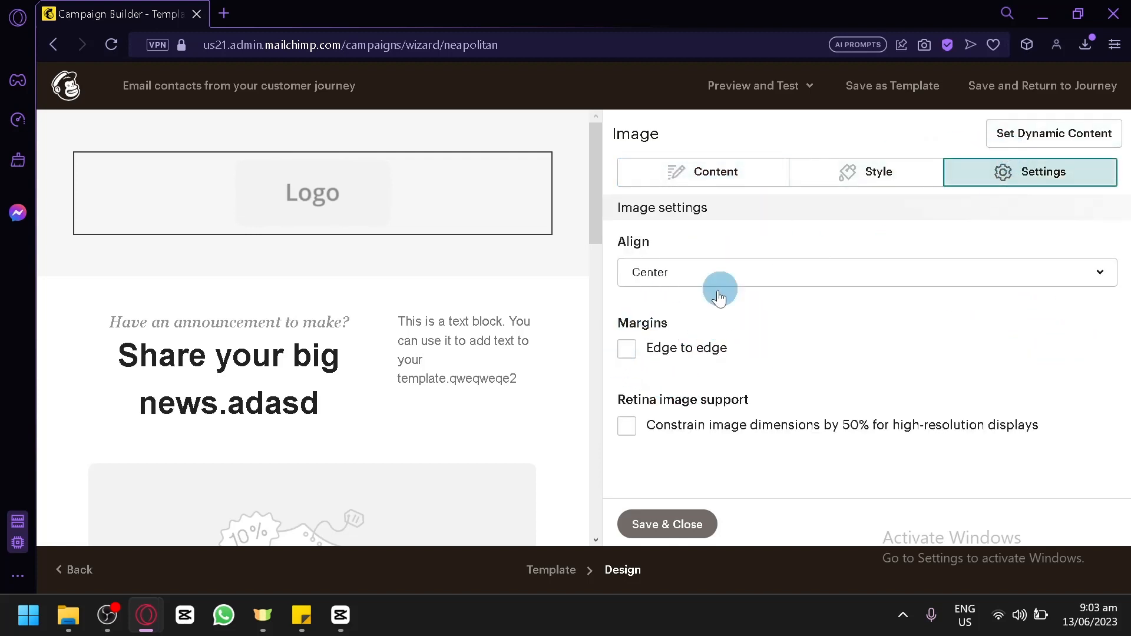
# Step: Look over the image group block's content options, save and close the block, and skip the introductory block messages
pyautogui.scroll(-5, 397, 327)
pyautogui.scroll(2, 365, 348)
pyautogui.click(340, 360)
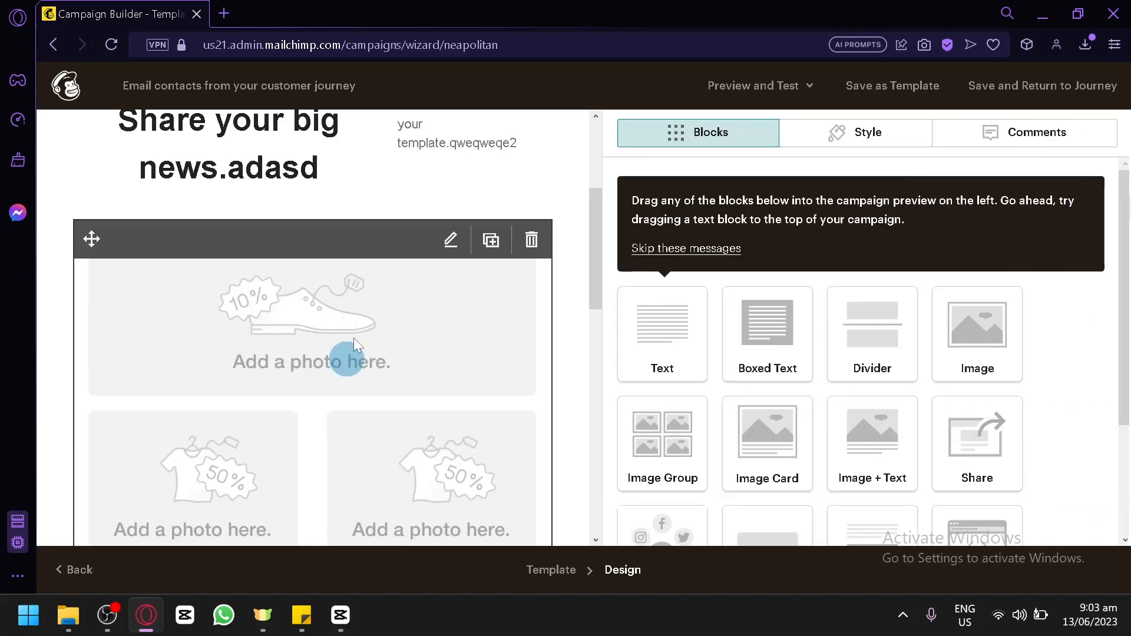
pyautogui.click(492, 336)
pyautogui.scroll(-4, 468, 383)
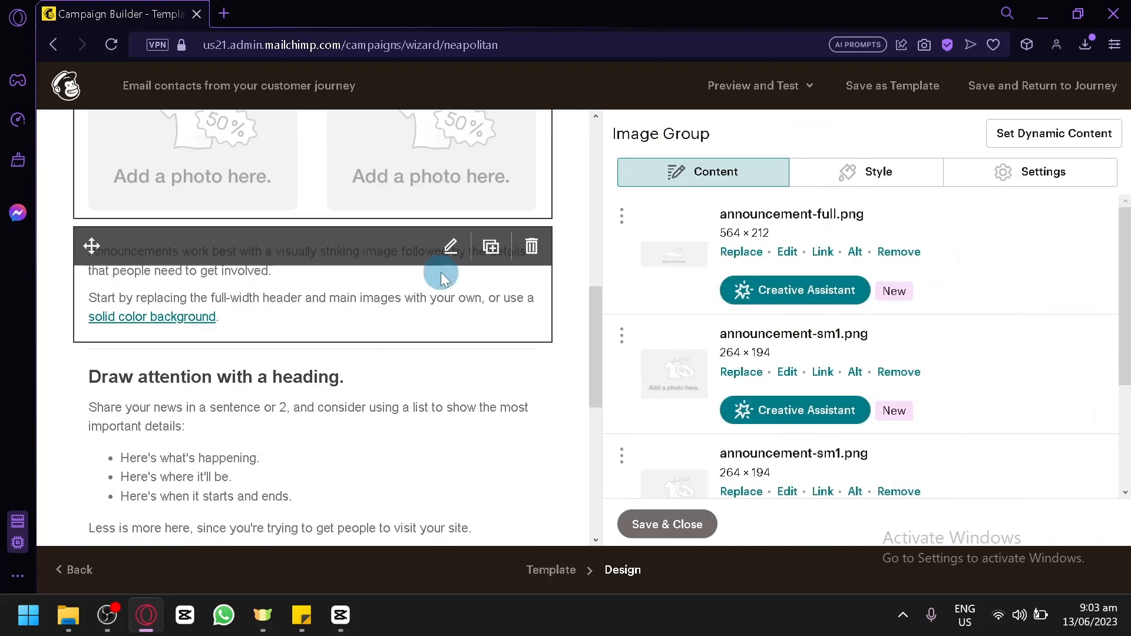
pyautogui.scroll(5, 308, 207)
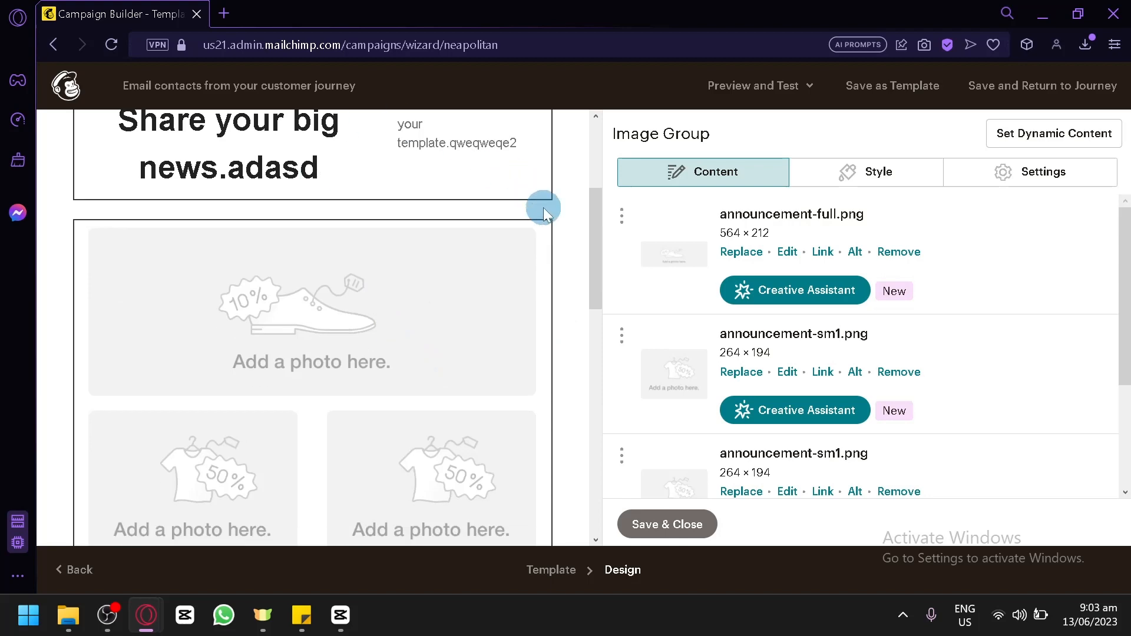
pyautogui.scroll(4, 583, 224)
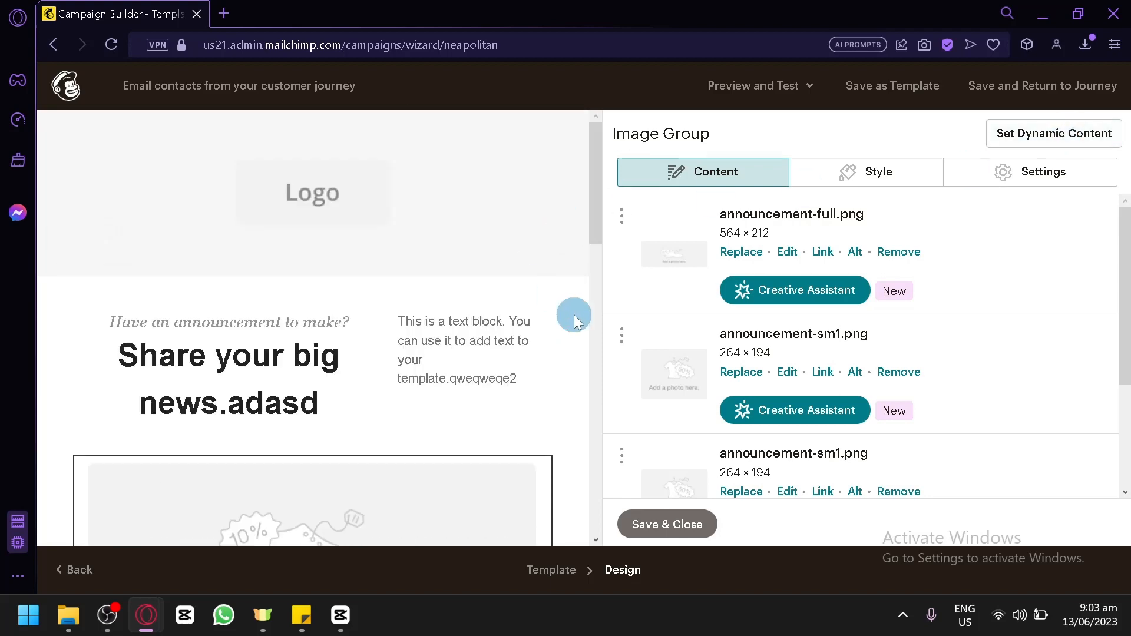
pyautogui.click(683, 525)
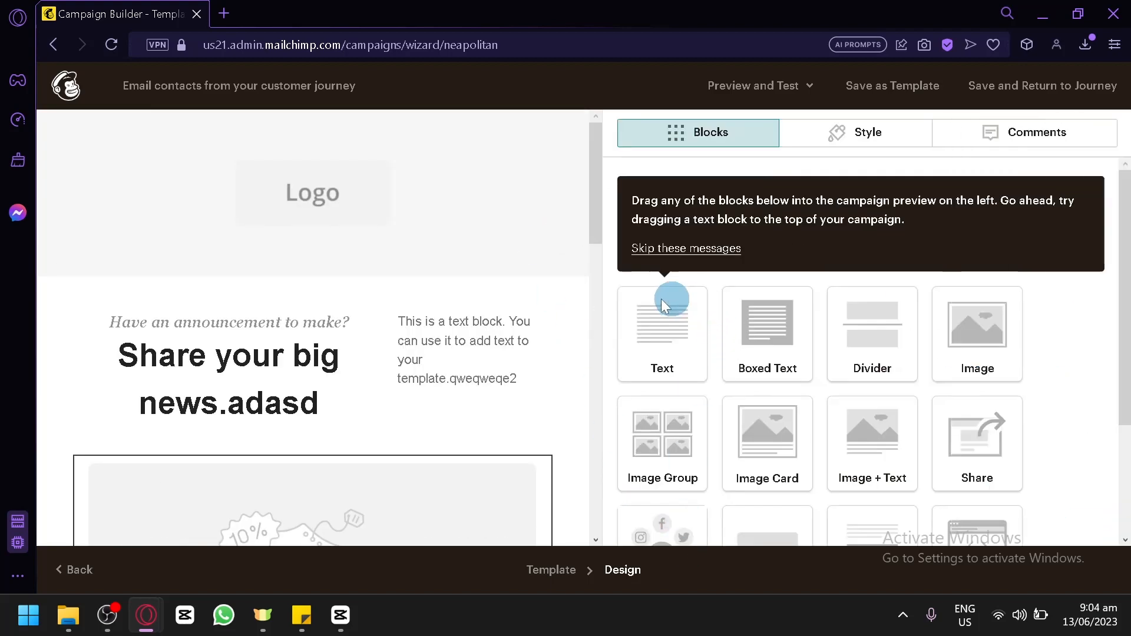
pyautogui.click(683, 250)
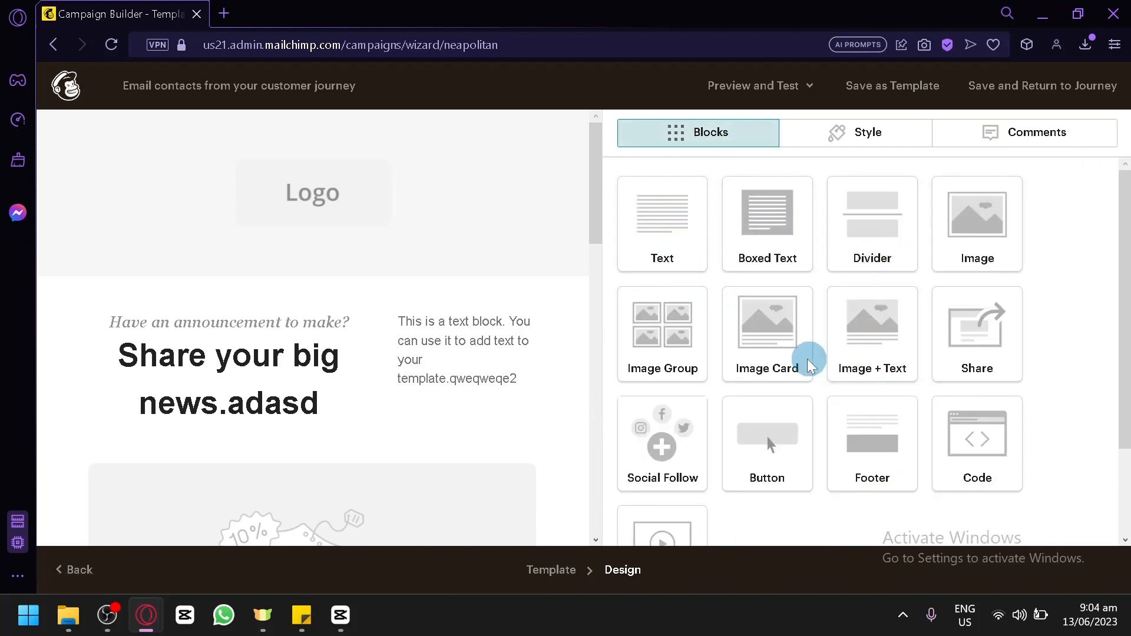
# Step: Insert a Social Follow block between the heading text and the Find Out More button
pyautogui.scroll(-5, 467, 361)
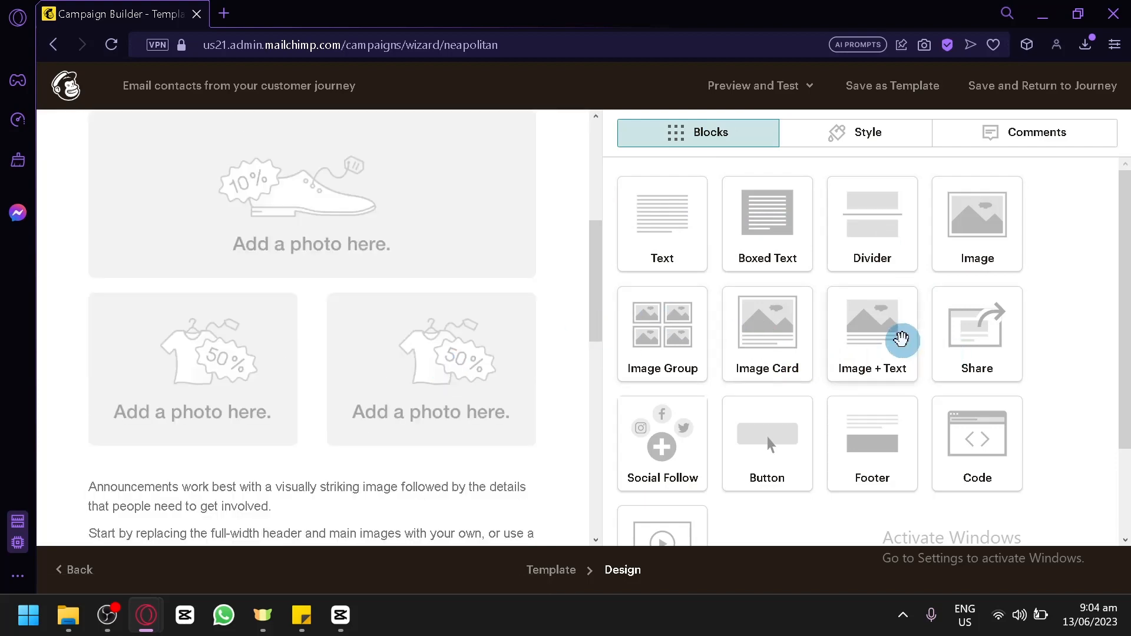
pyautogui.scroll(-2, 1008, 347)
pyautogui.scroll(-5, 452, 352)
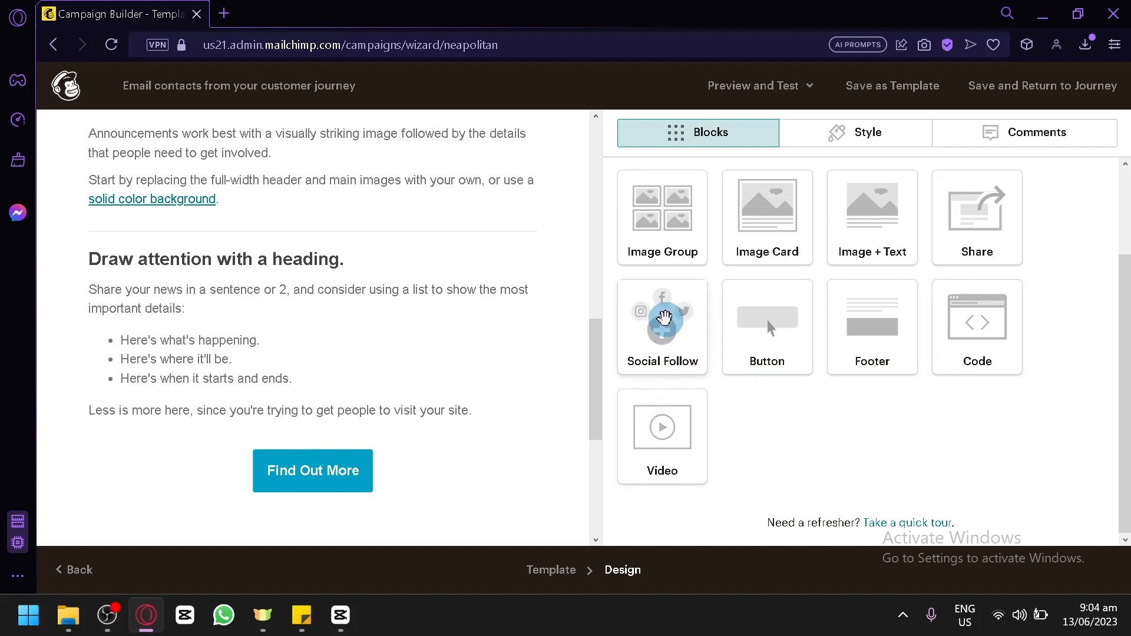
pyautogui.moveTo(664, 318); pyautogui.dragTo(315, 448)
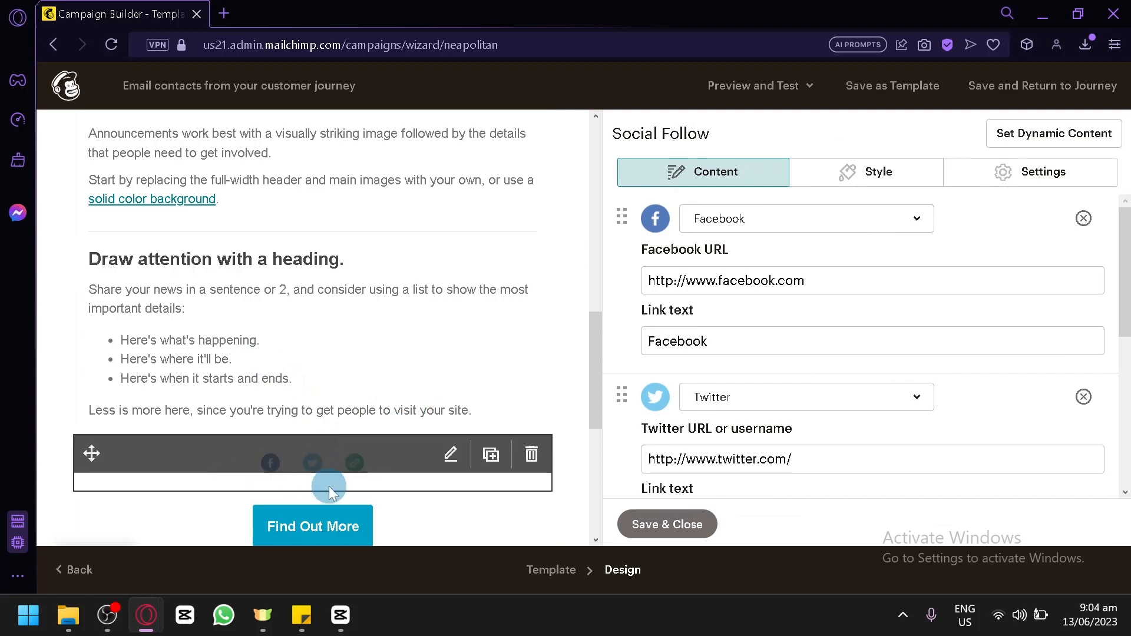
# Step: Delete the Social Follow block above the Find Out More button, and save and close the divider block's options
pyautogui.click(479, 518)
pyautogui.scroll(-6, 298, 425)
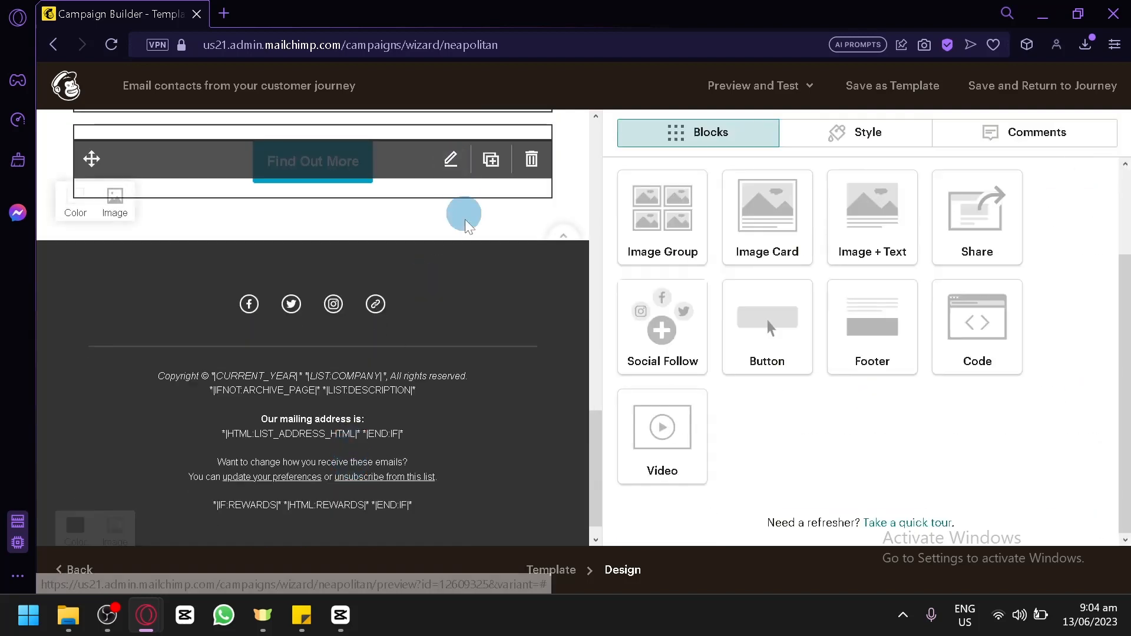
pyautogui.scroll(4, 482, 259)
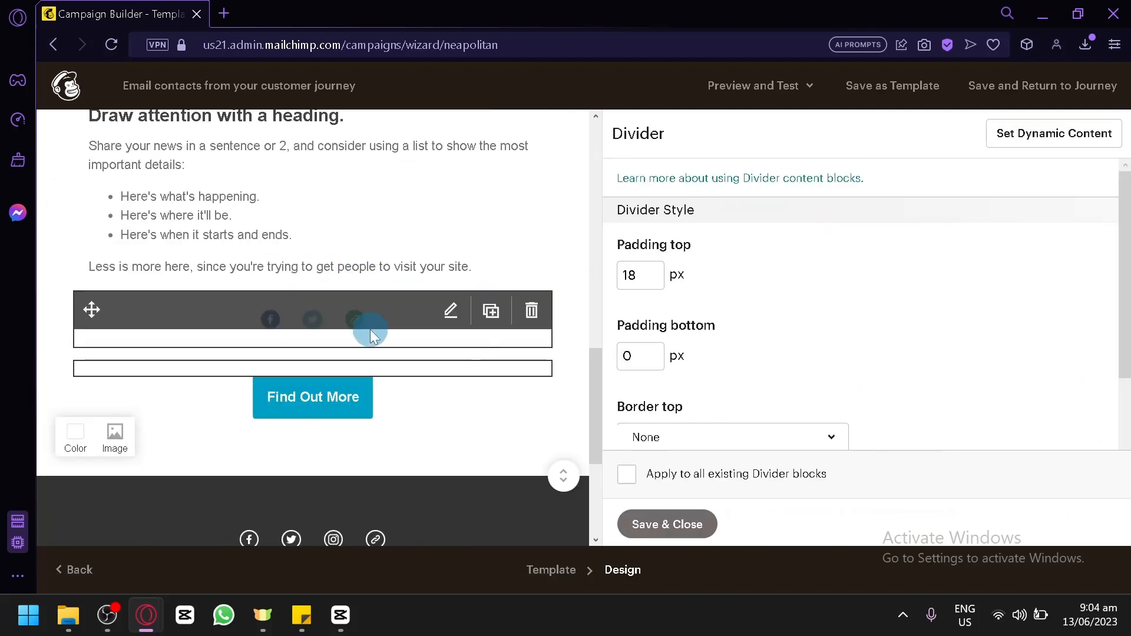
pyautogui.click(531, 310)
pyautogui.click(399, 397)
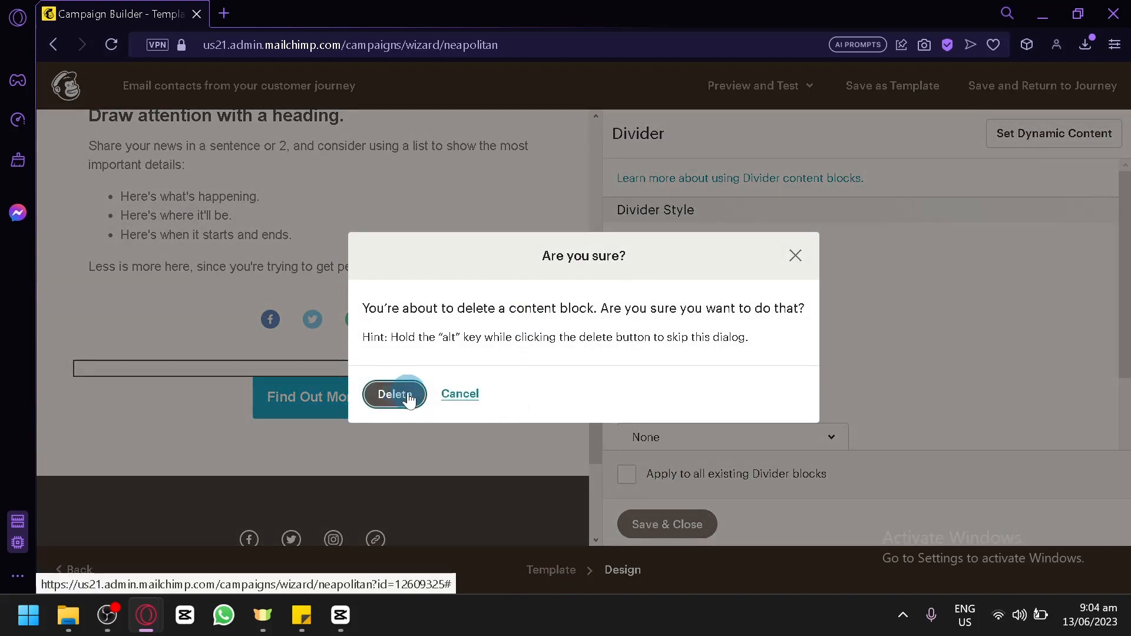
pyautogui.scroll(10, 408, 391)
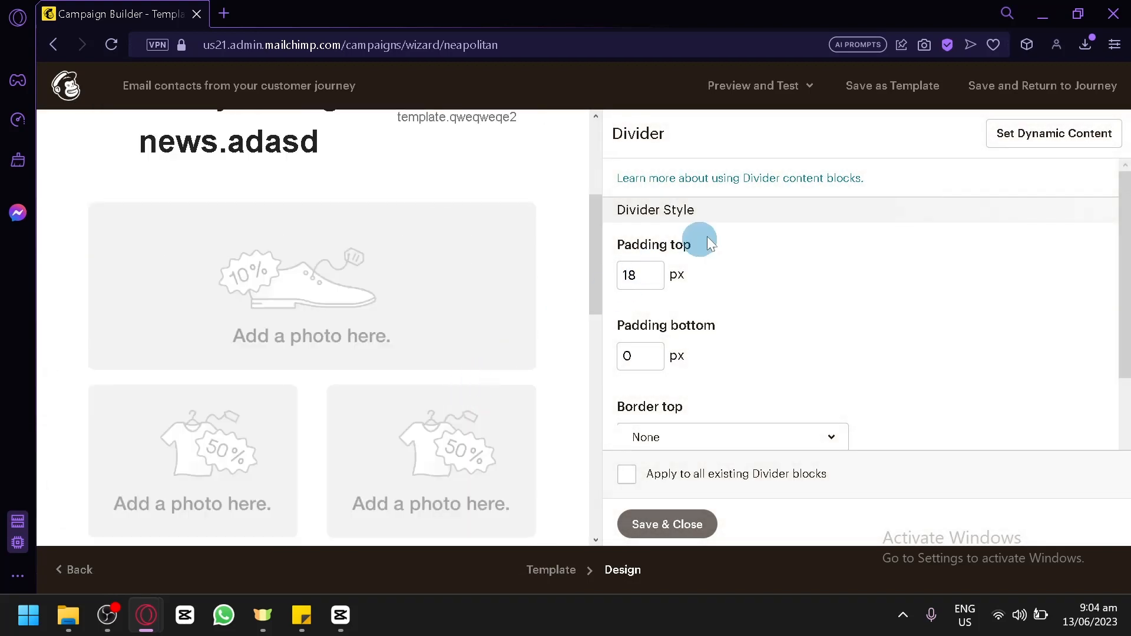
pyautogui.click(687, 527)
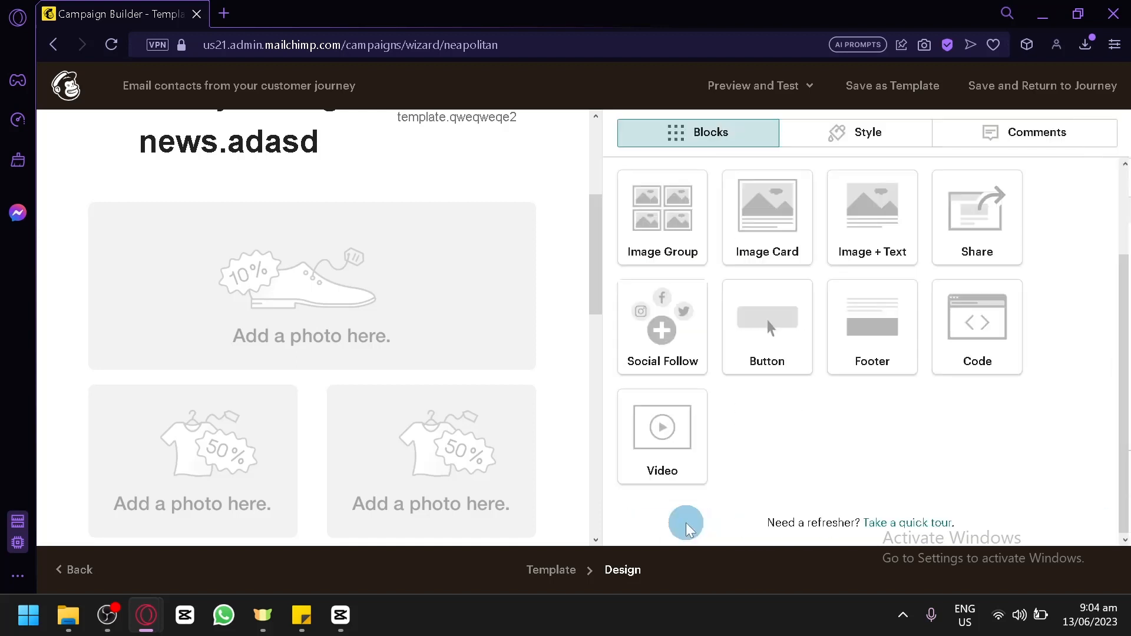
# Step: Review the email's Mobile Styles and Header style options, and open the campaign's comments
pyautogui.scroll(3, 878, 308)
pyautogui.click(869, 144)
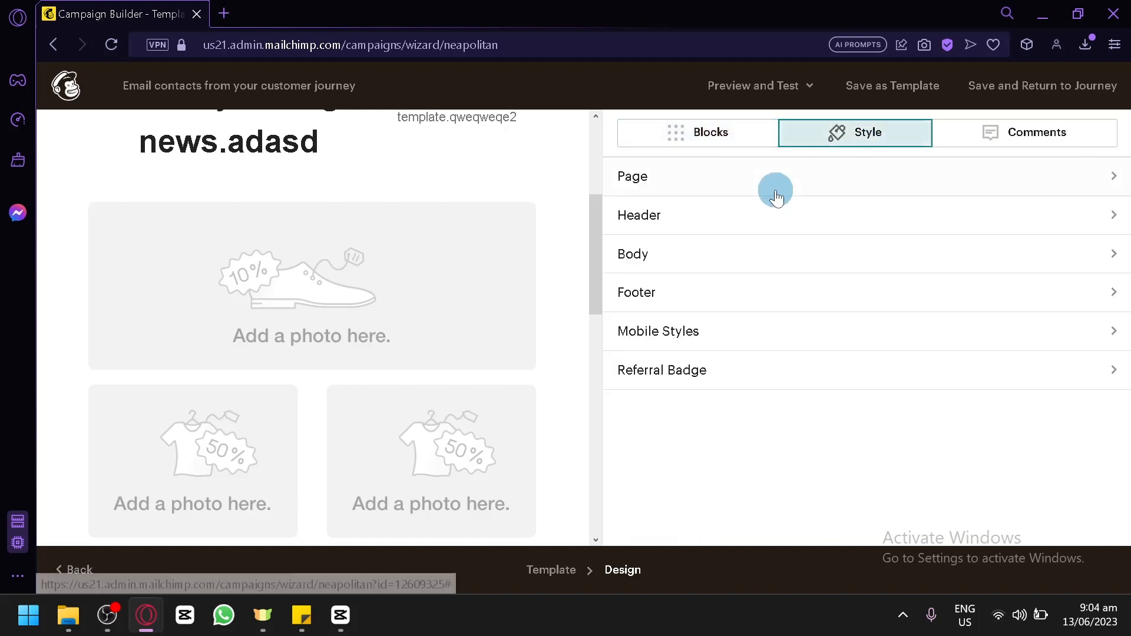
pyautogui.scroll(5, 479, 186)
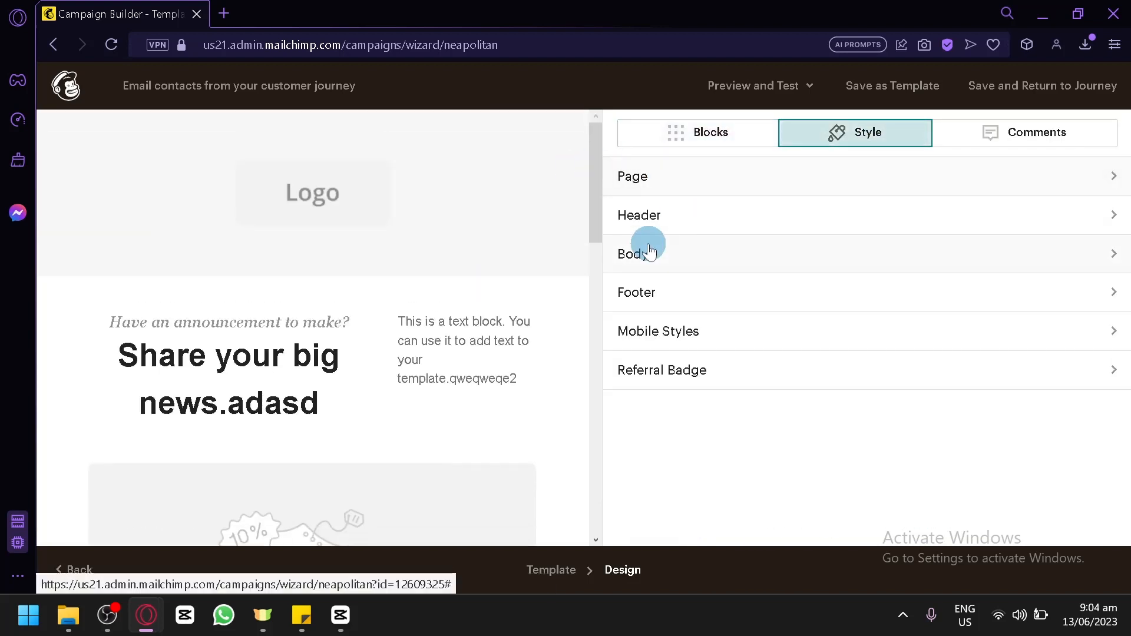
pyautogui.click(724, 339)
pyautogui.click(624, 132)
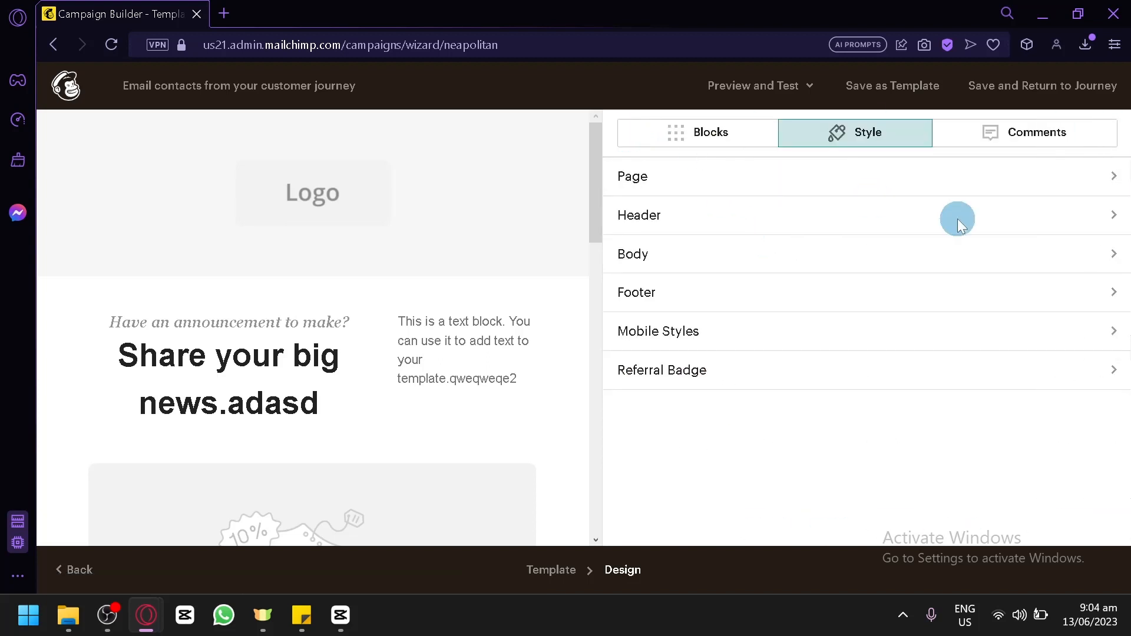
pyautogui.click(958, 223)
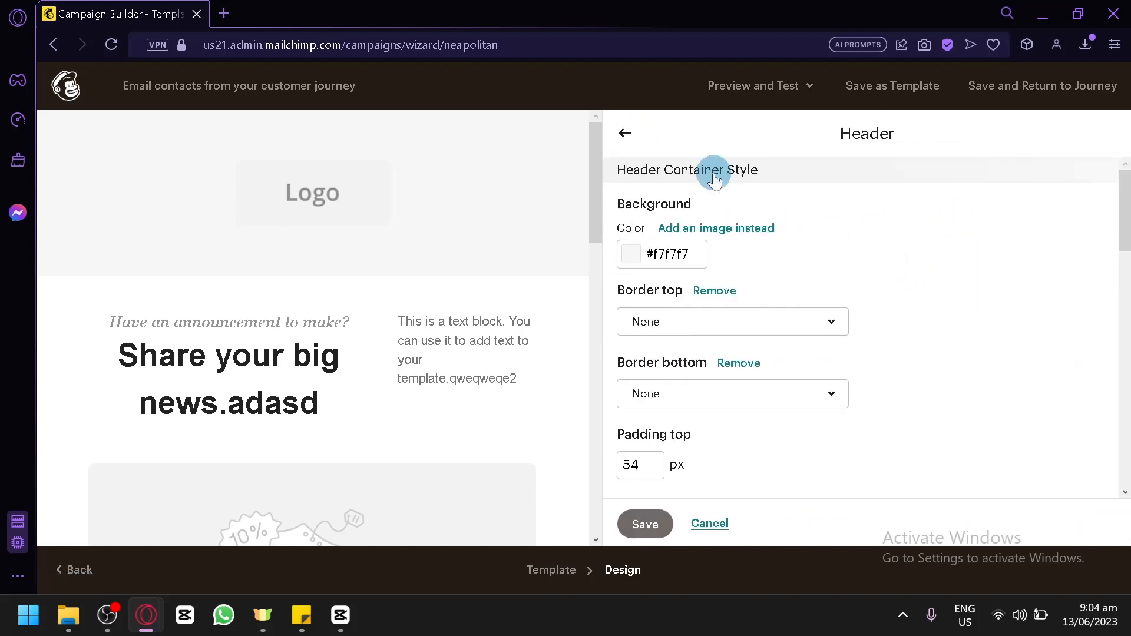
pyautogui.scroll(-3, 737, 230)
pyautogui.scroll(3, 725, 238)
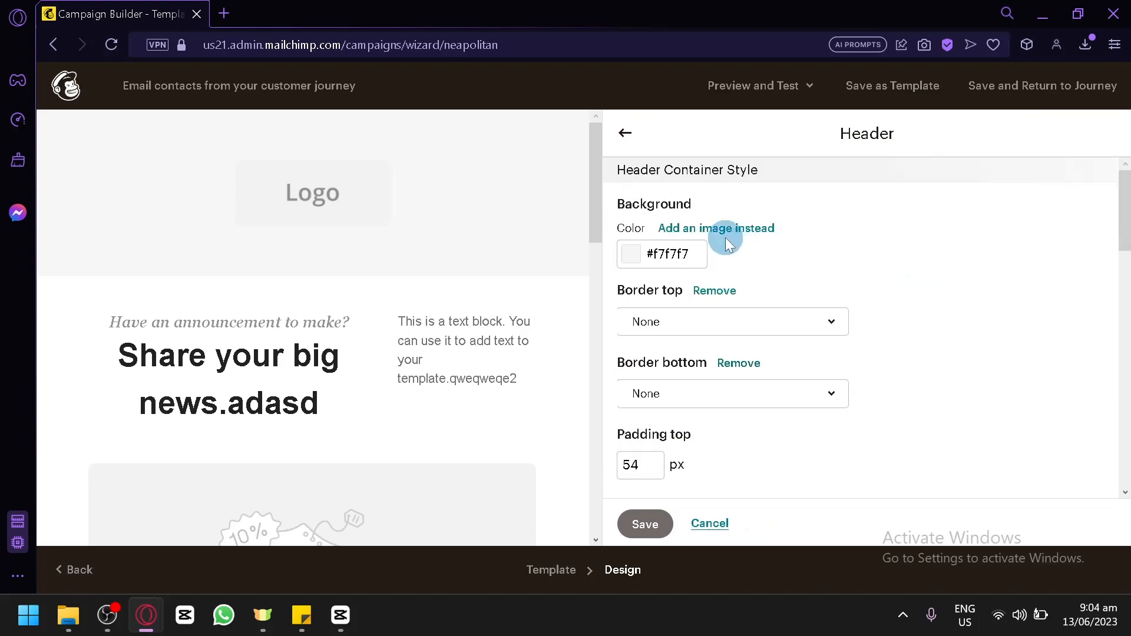
pyautogui.click(628, 136)
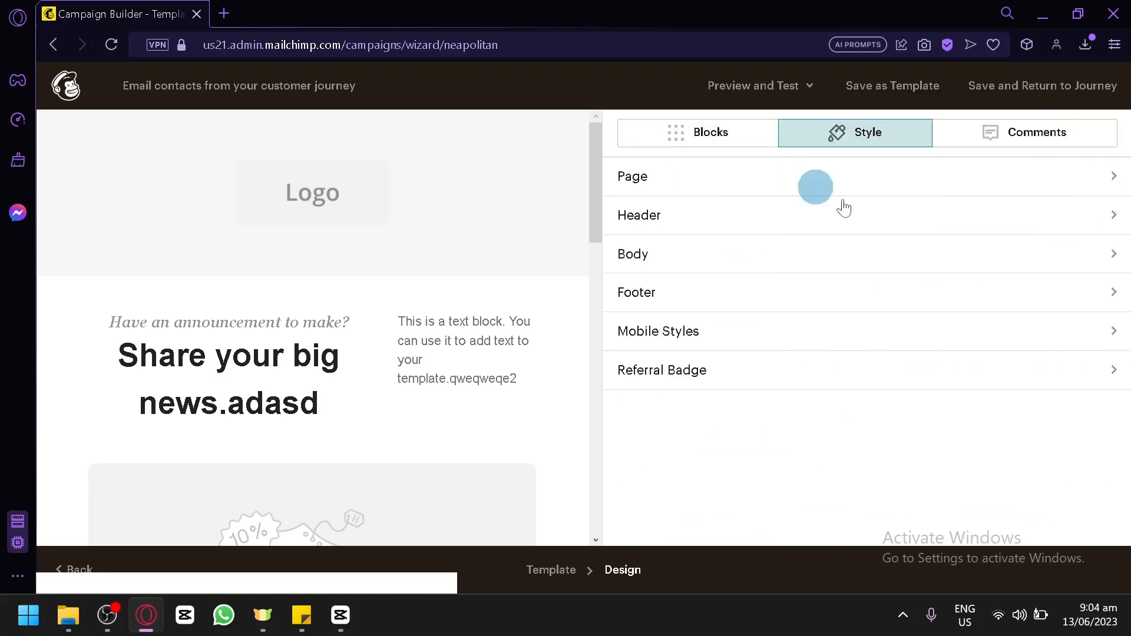
pyautogui.click(1034, 138)
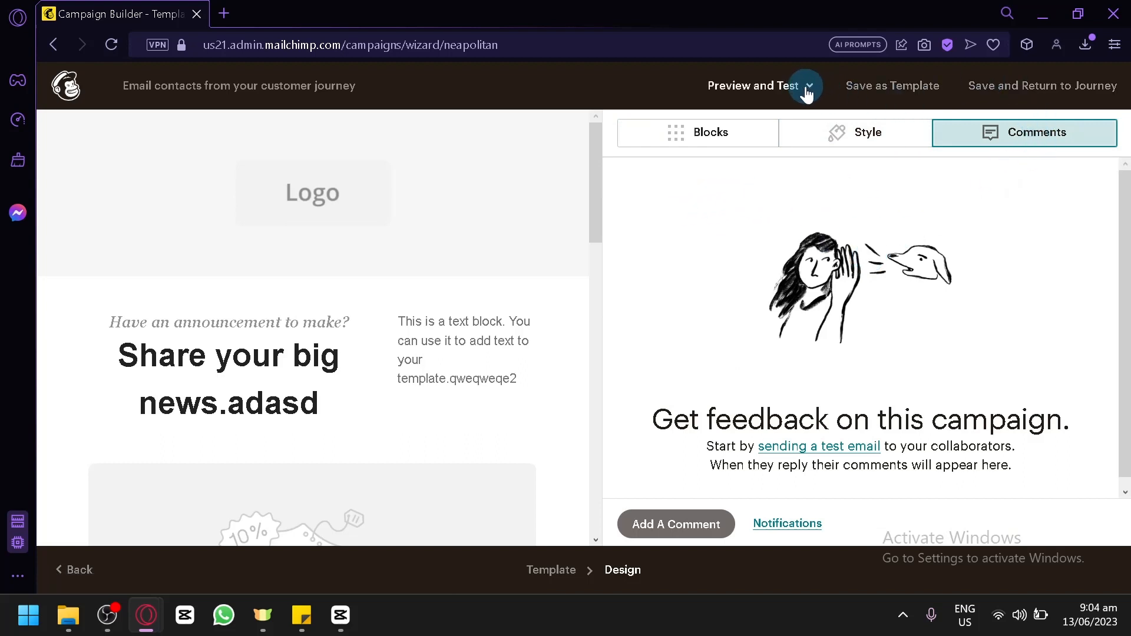
# Step: Save the email design and return to the customer journey
pyautogui.click(1040, 89)
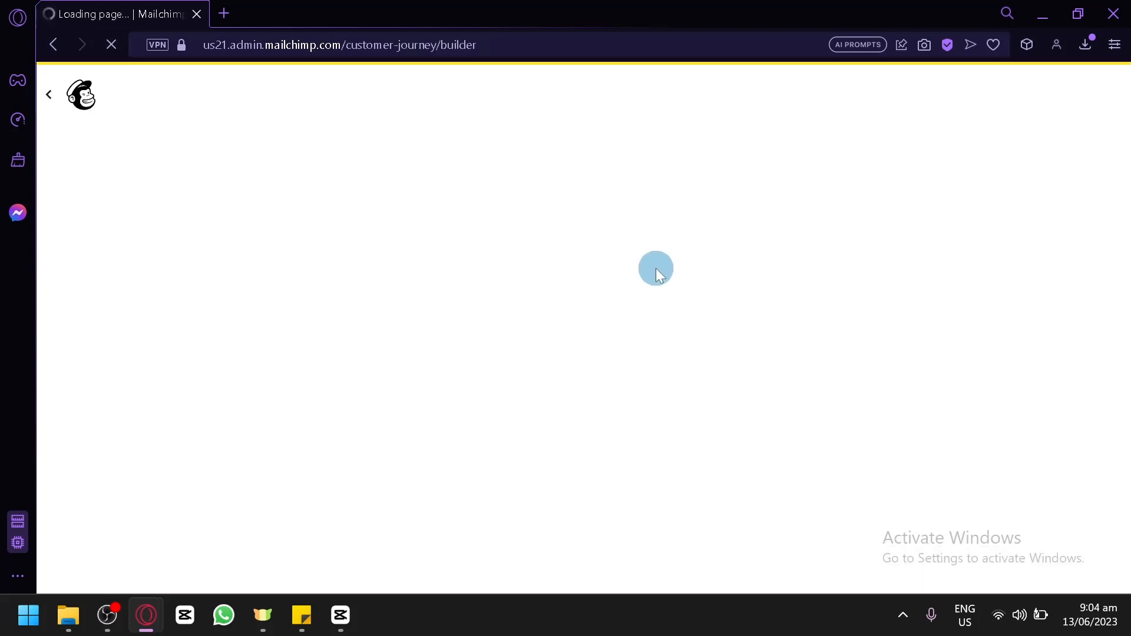
pyautogui.click(114, 622)
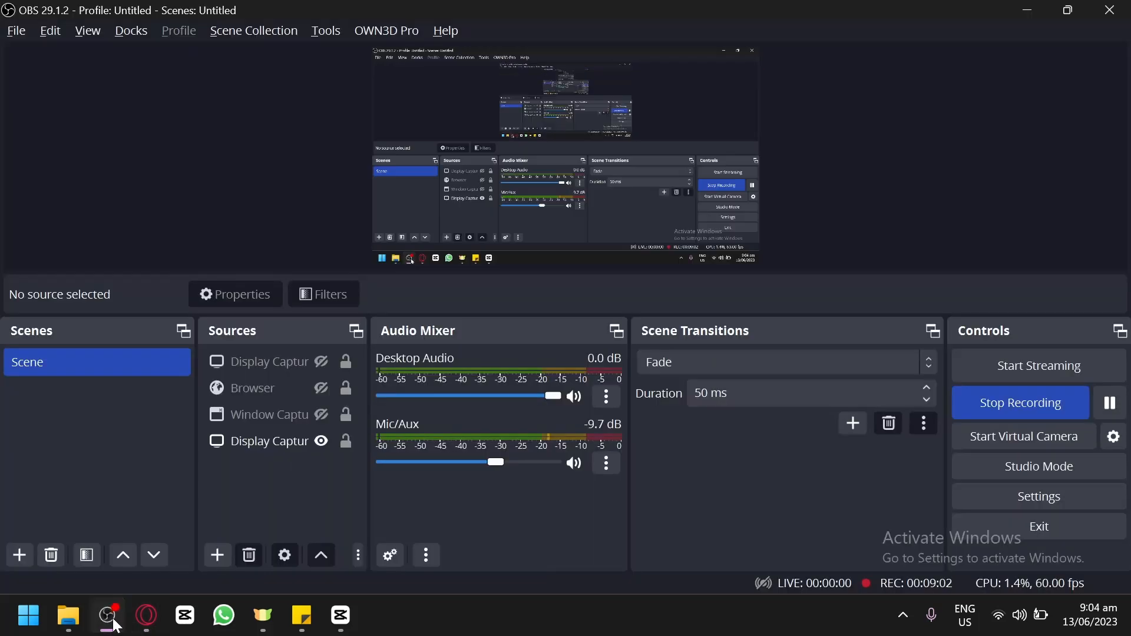
pyautogui.click(115, 624)
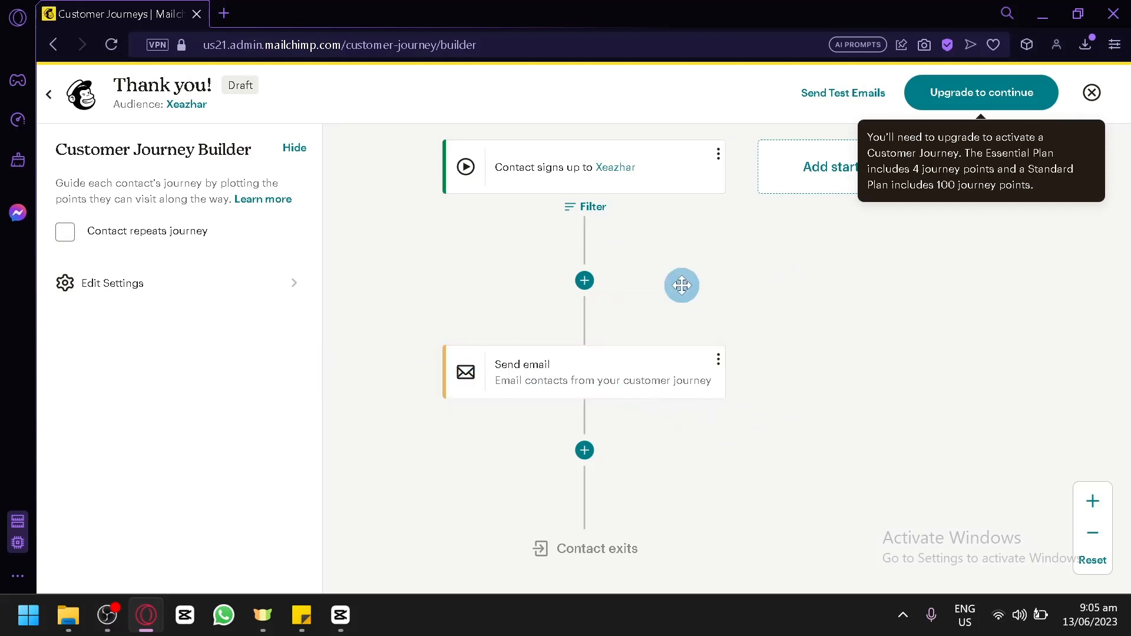
# Step: Try an If/Else rule between the sign-up starting point and the Send email point, and remove it from the journey
pyautogui.moveTo(566, 282)
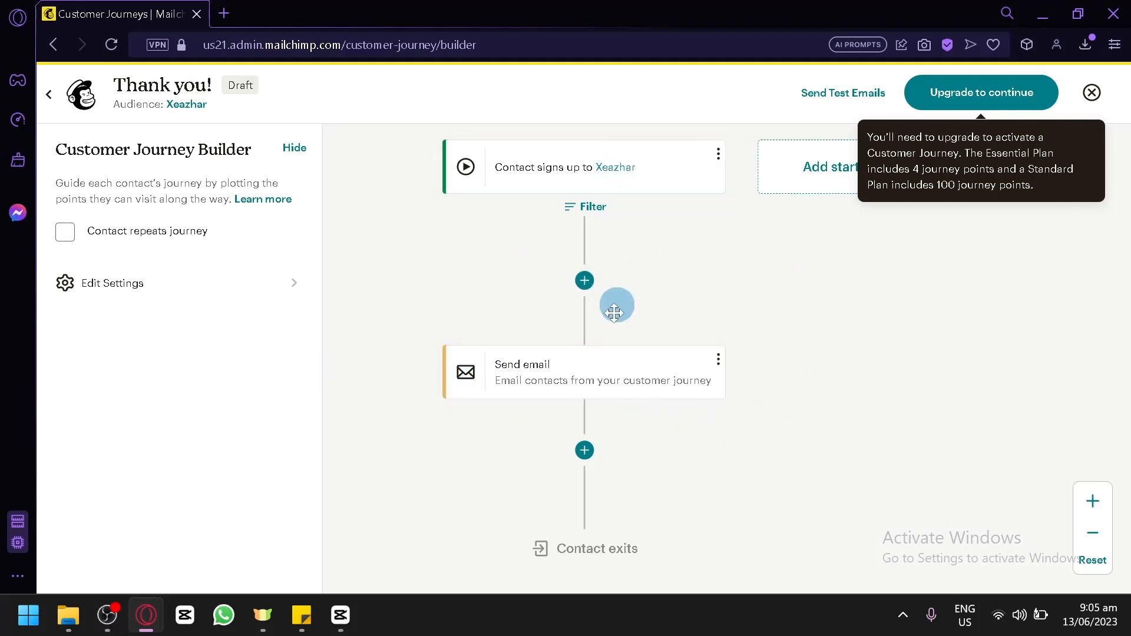
pyautogui.moveTo(836, 525); pyautogui.dragTo(1093, 131)
pyautogui.moveTo(693, 330); pyautogui.dragTo(701, 412)
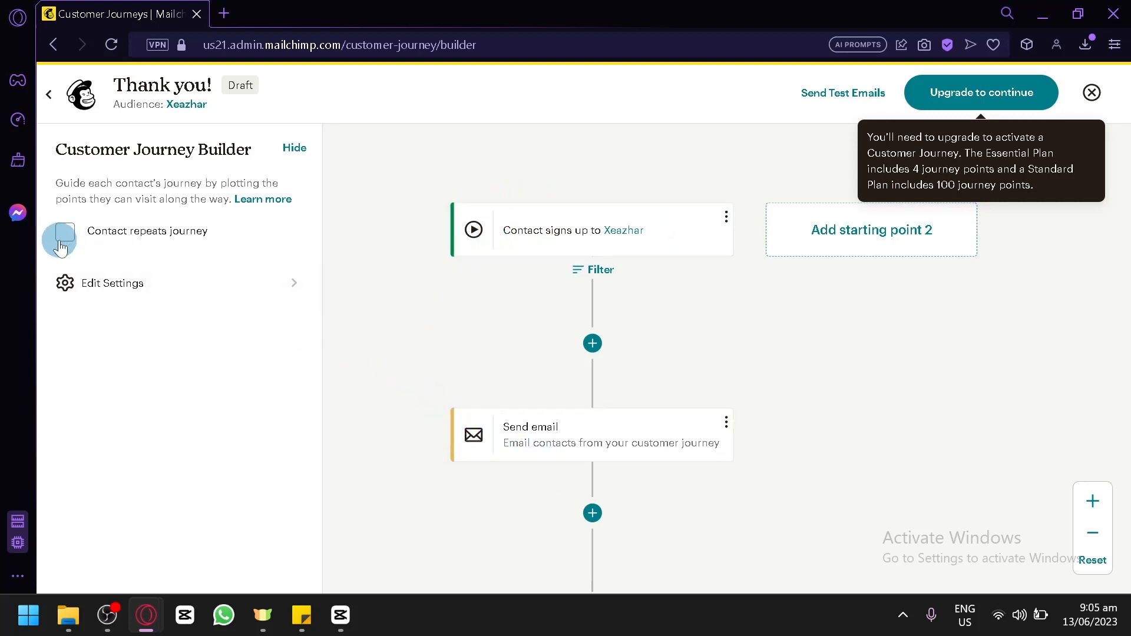
pyautogui.click(578, 355)
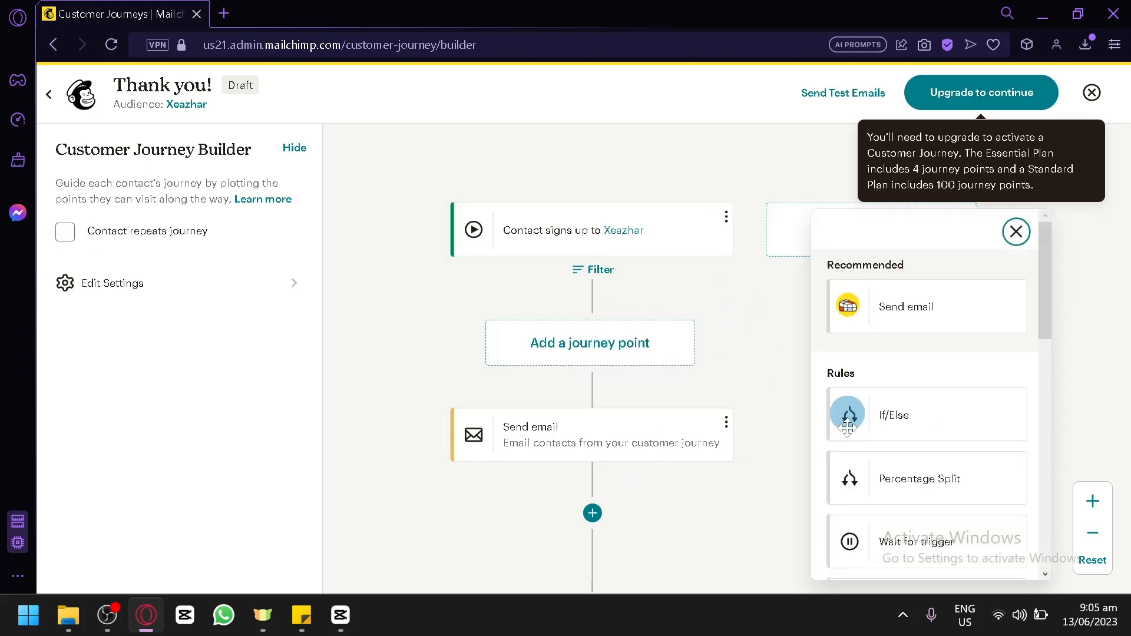
pyautogui.click(913, 437)
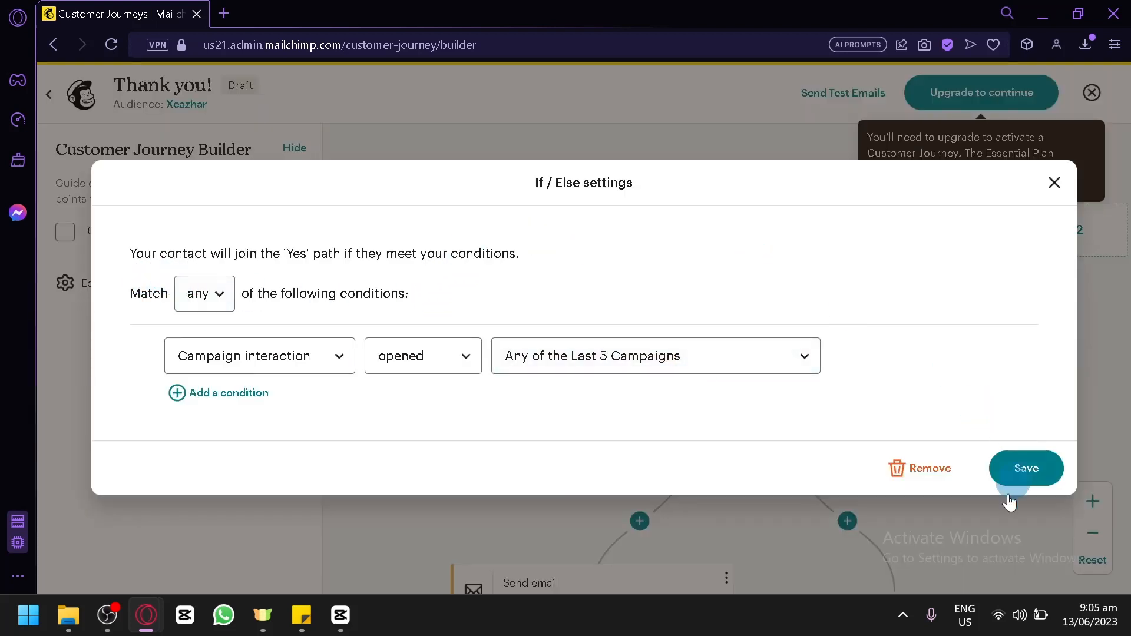
pyautogui.click(921, 469)
pyautogui.click(761, 435)
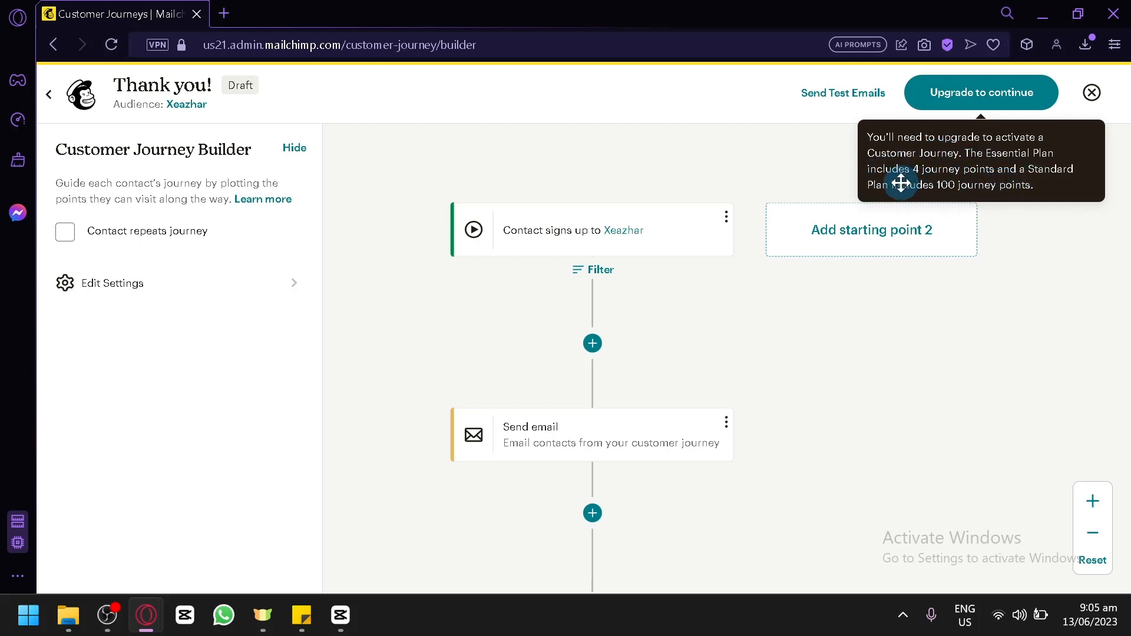
# Step: Exit the journey builder and look over the recent and popular pre-built journeys on the Customer Journeys overview
pyautogui.click(1091, 93)
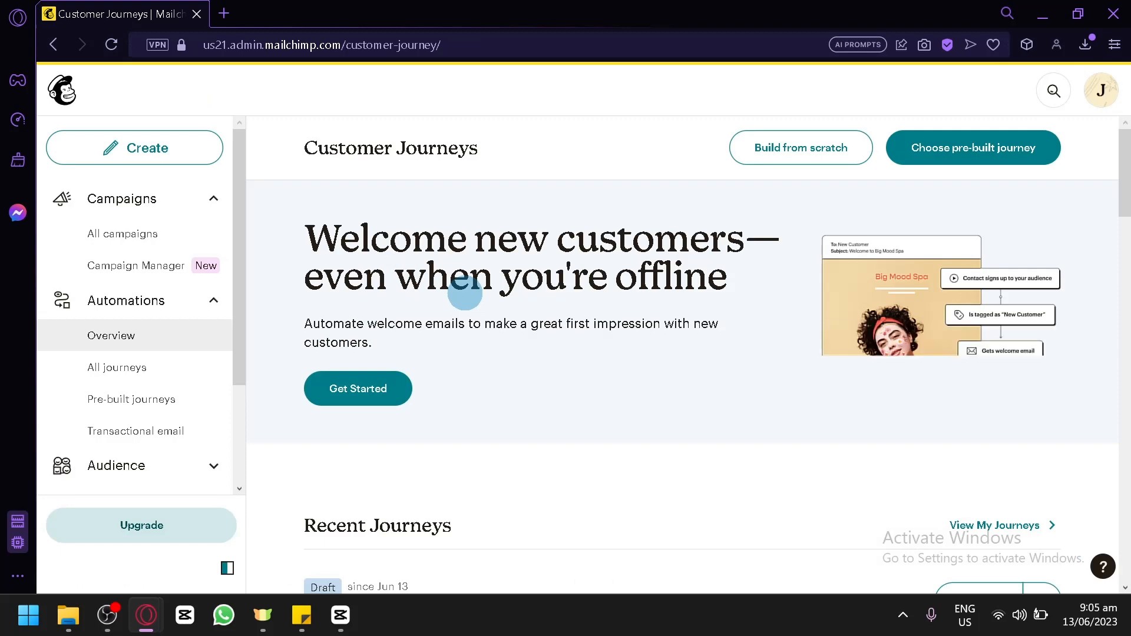
pyautogui.scroll(-5, 465, 293)
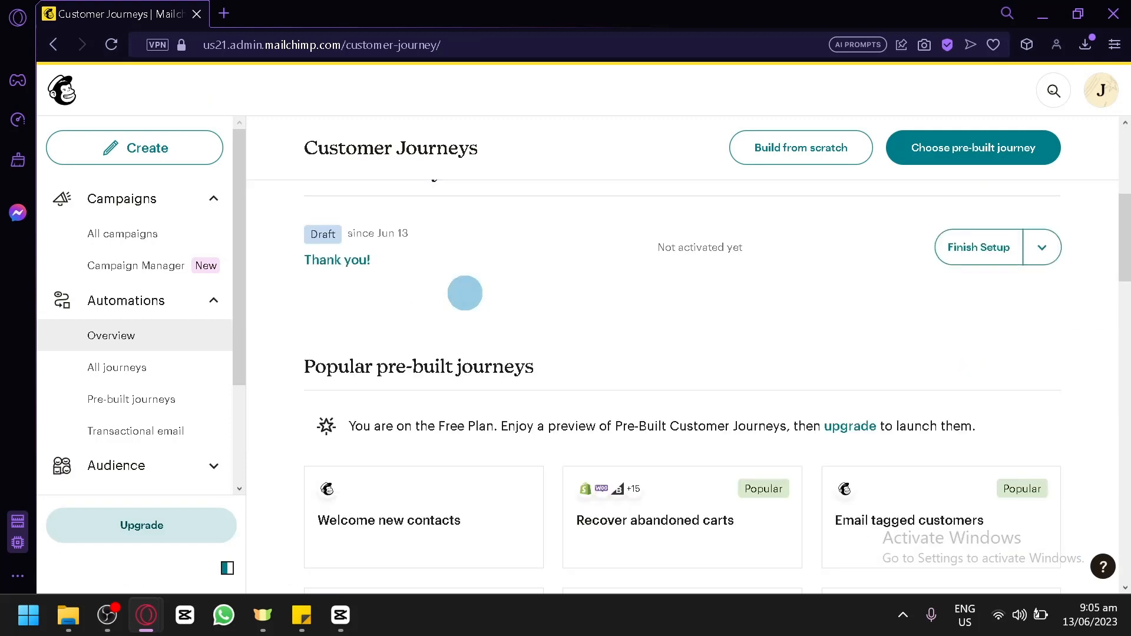
pyautogui.scroll(5, 465, 293)
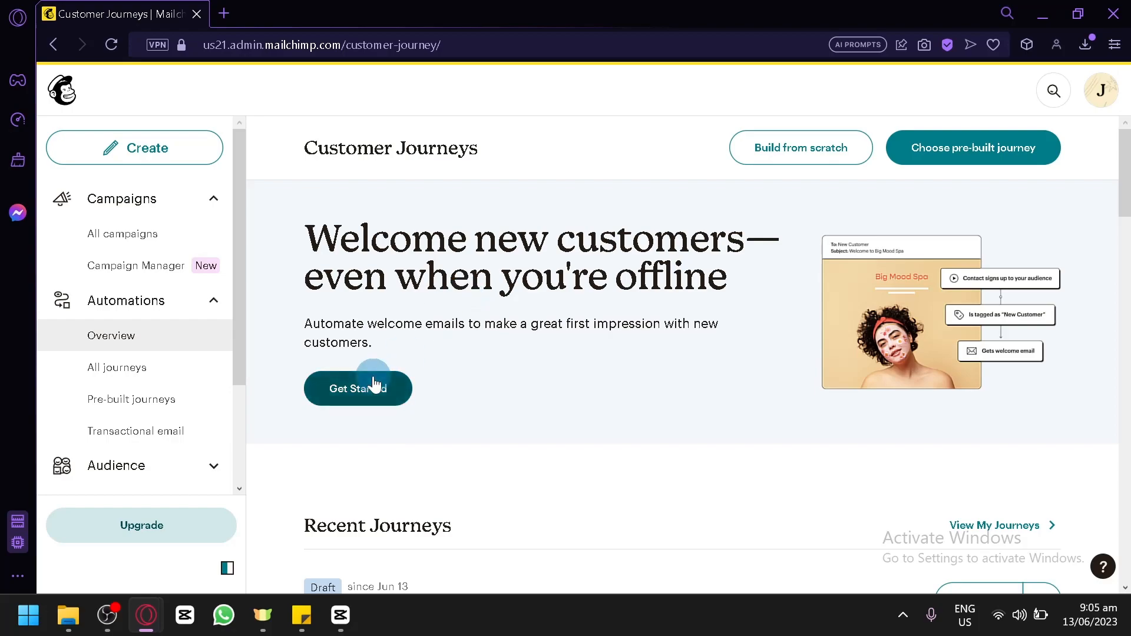